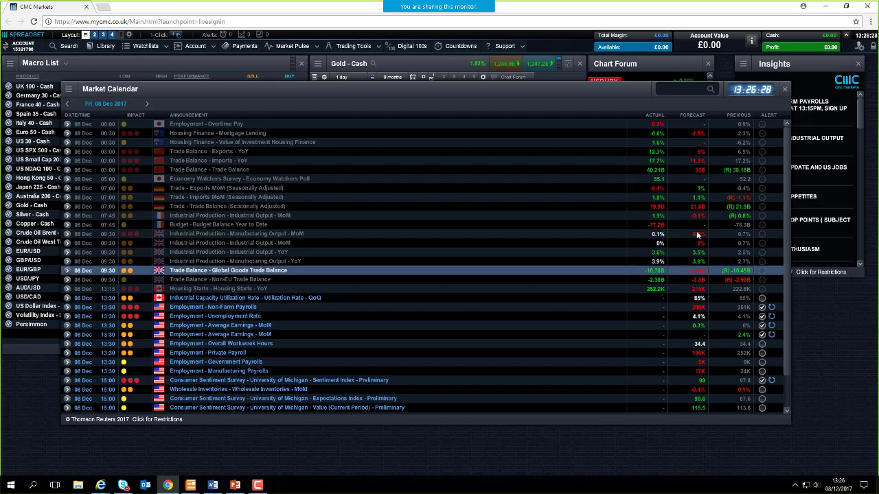
Step: Replace the market calendar with an enlarged GBP/USD chart, view it at a 1-hour interval and close it
{"action": "left_click", "coordinate": [784, 89]}
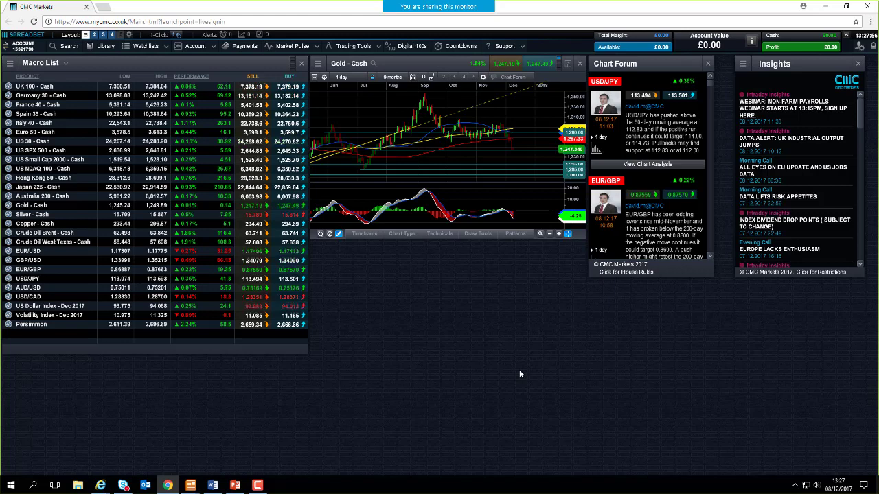
{"action": "right_click", "coordinate": [24, 271]}
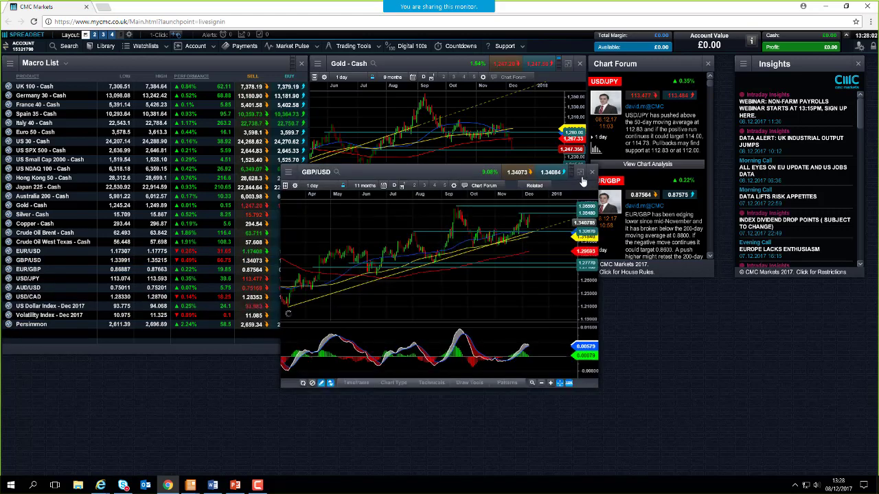
{"action": "left_click", "coordinate": [580, 173]}
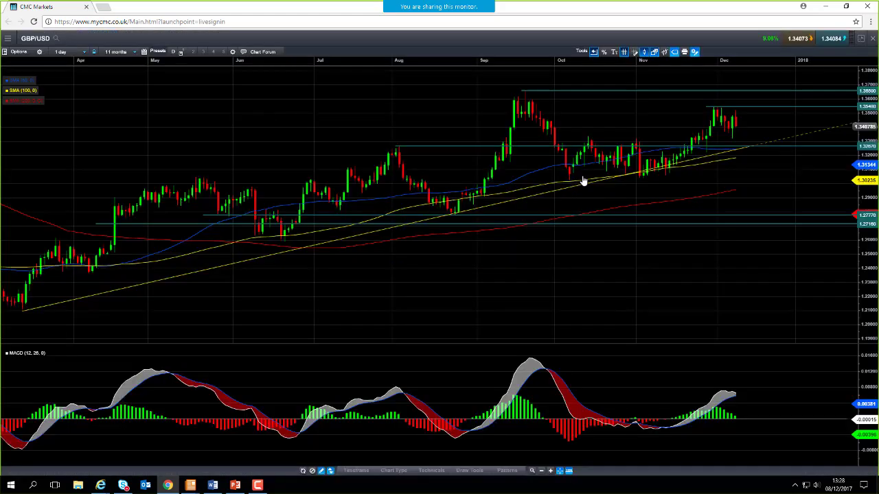
{"action": "left_click", "coordinate": [66, 52]}
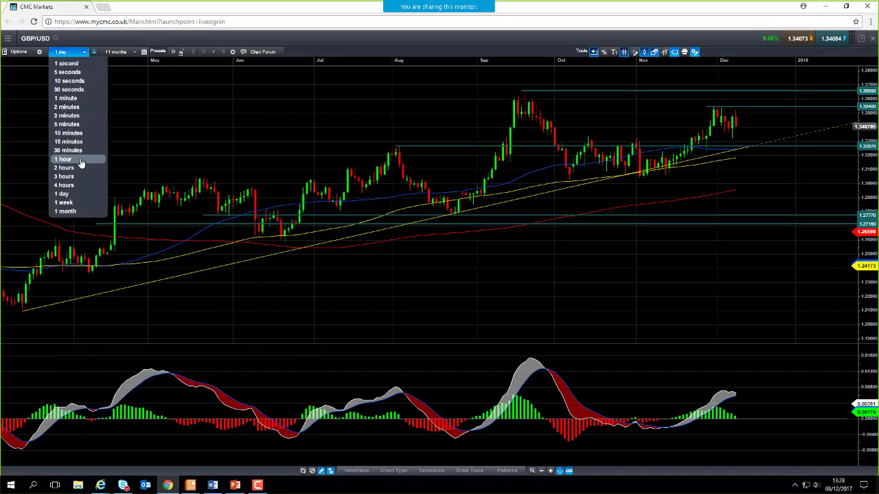
{"action": "left_click", "coordinate": [81, 160]}
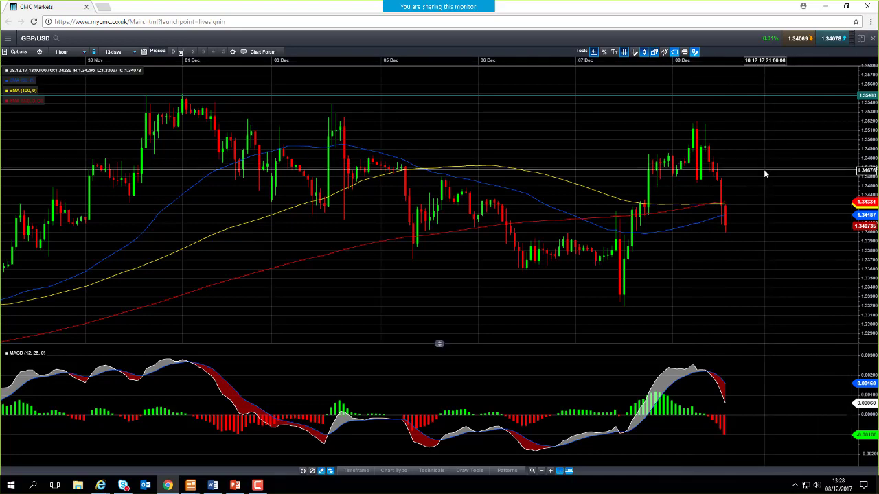
{"action": "left_click", "coordinate": [872, 38]}
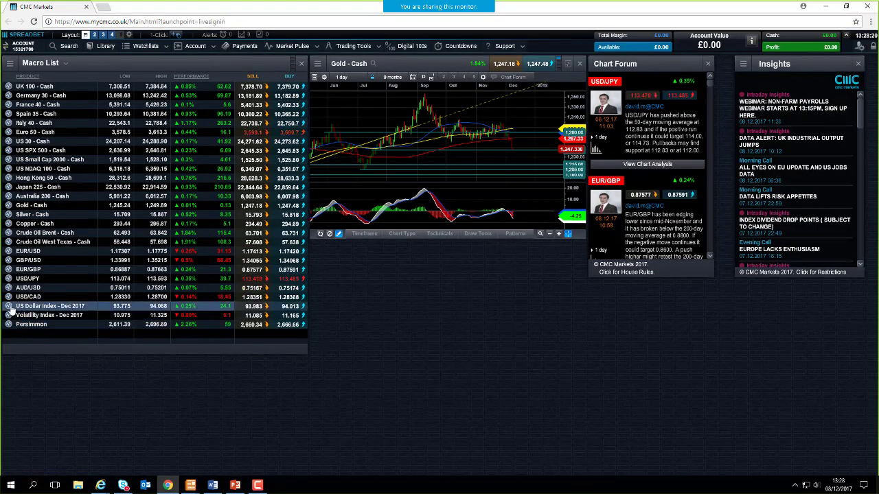
Step: Open the US Dollar Index - Dec 2017 chart from the Macro List, enlarge it and examine its 4-hour price history
{"action": "right_click", "coordinate": [13, 309]}
{"action": "left_click", "coordinate": [426, 354]}
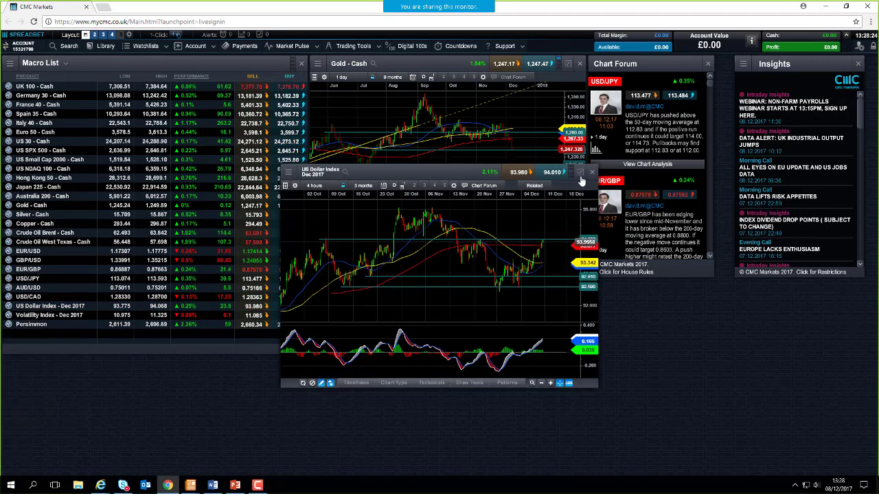
{"action": "left_click", "coordinate": [580, 173]}
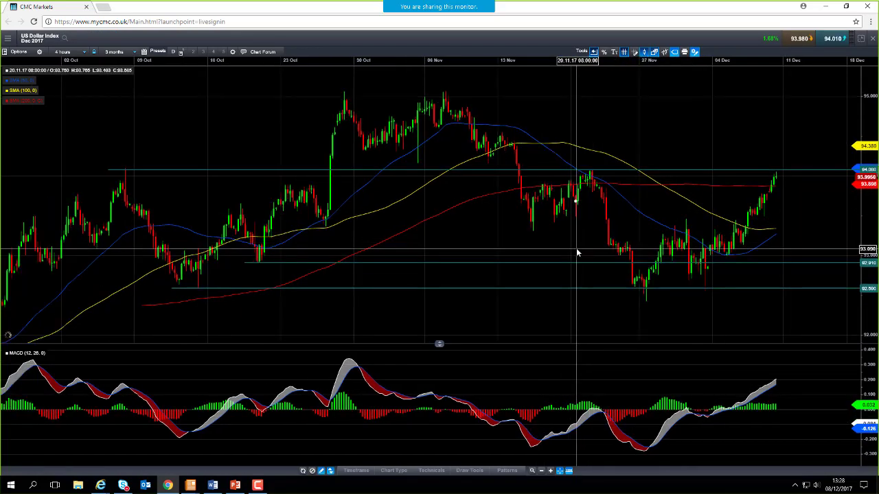
{"action": "scroll", "coordinate": [576, 247], "scroll_direction": "down", "scroll_amount": 2}
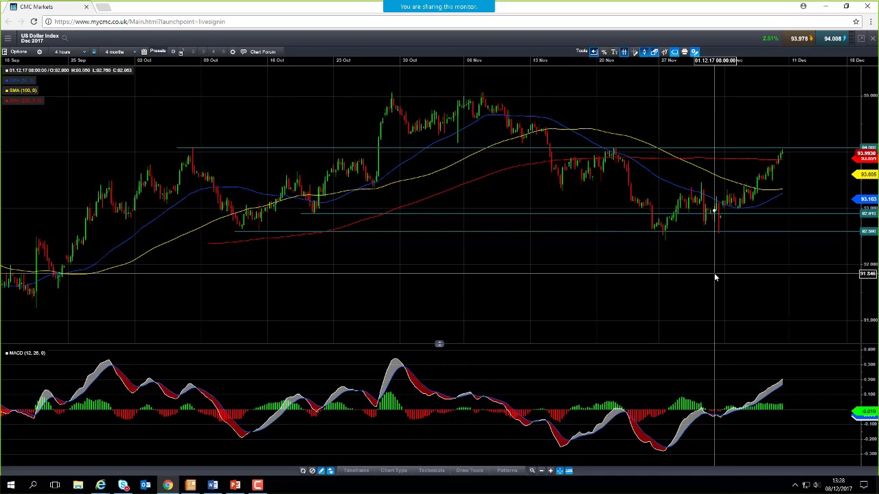
{"action": "mouse_move", "coordinate": [714, 277]}
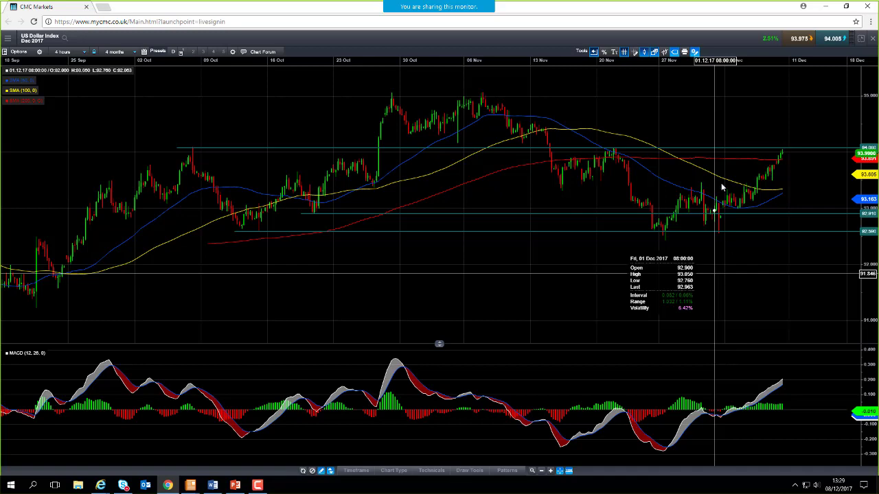
{"action": "scroll", "coordinate": [786, 162], "scroll_direction": "up", "scroll_amount": 1}
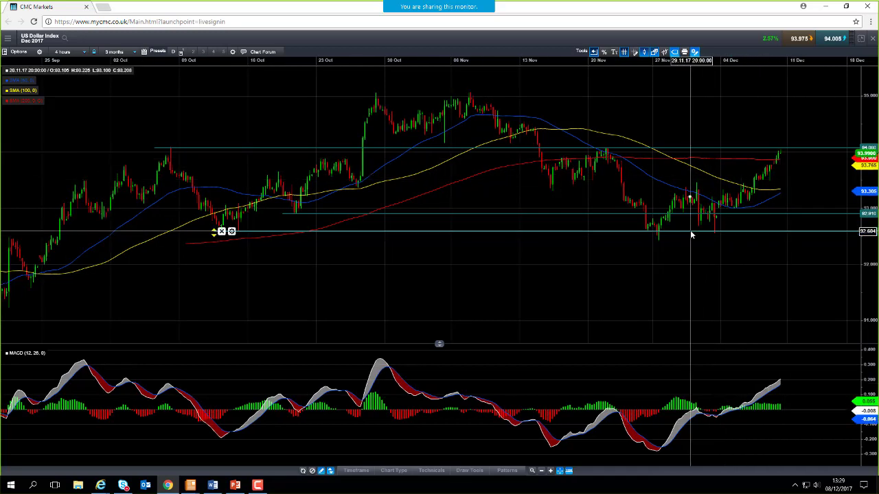
Step: Set the US Dollar Index chart's interval to 1 hour, review the recent price action and close the chart
{"action": "left_click", "coordinate": [69, 52]}
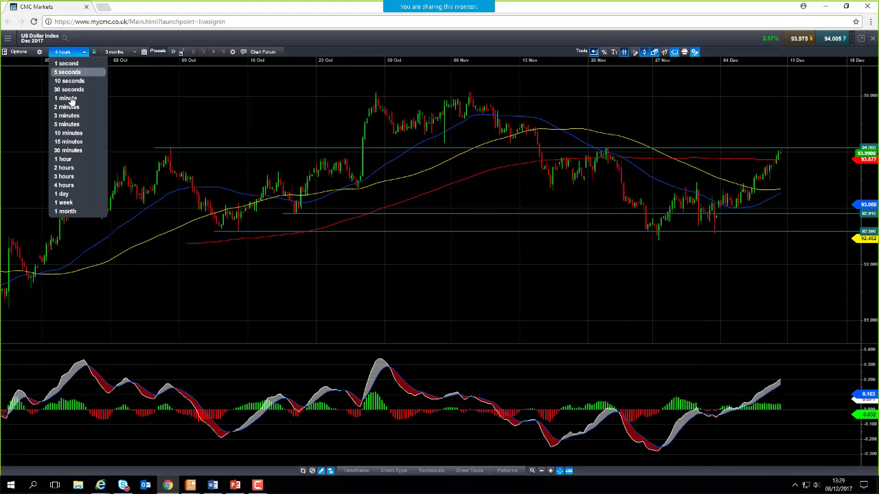
{"action": "left_click", "coordinate": [73, 159]}
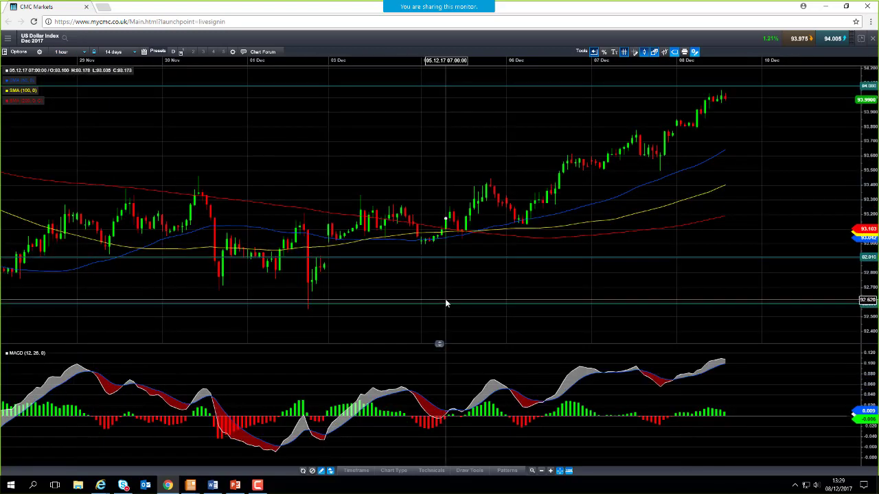
{"action": "scroll", "coordinate": [444, 296], "scroll_direction": "down", "scroll_amount": 1}
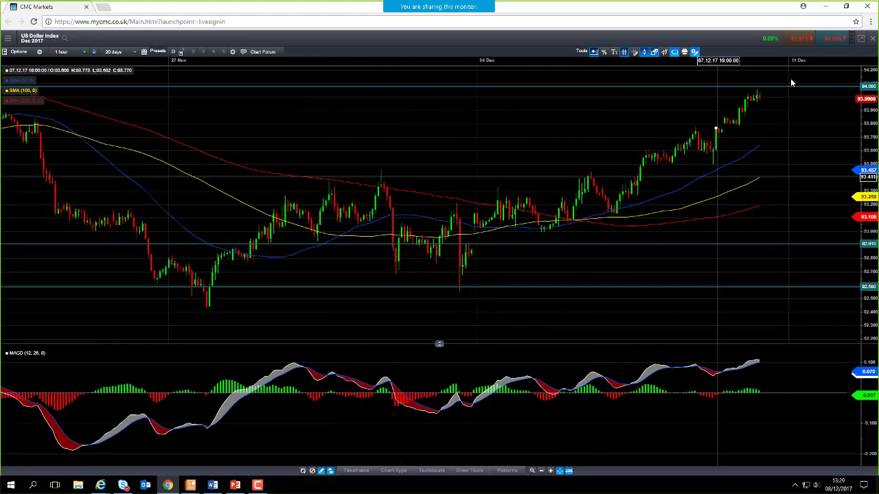
{"action": "left_click", "coordinate": [862, 39]}
{"action": "left_click", "coordinate": [592, 173]}
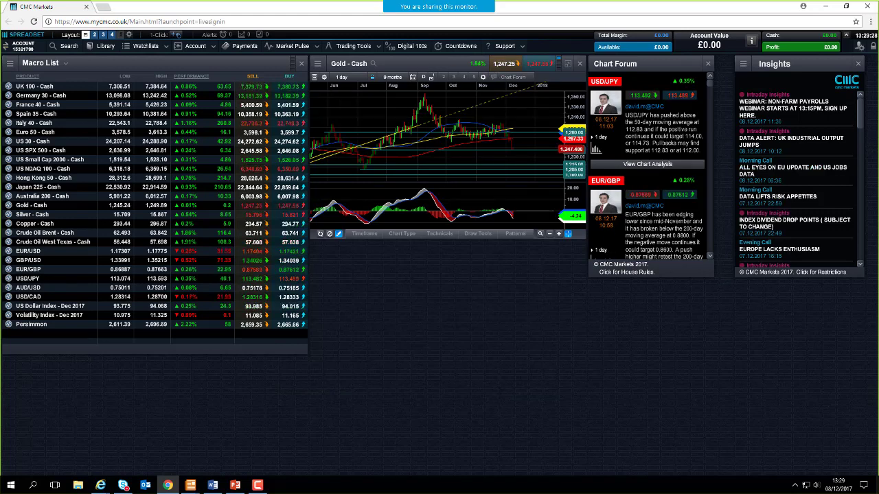
Step: Open the Market Calendar for the day's announcements and make its window slightly taller
{"action": "left_click", "coordinate": [291, 48]}
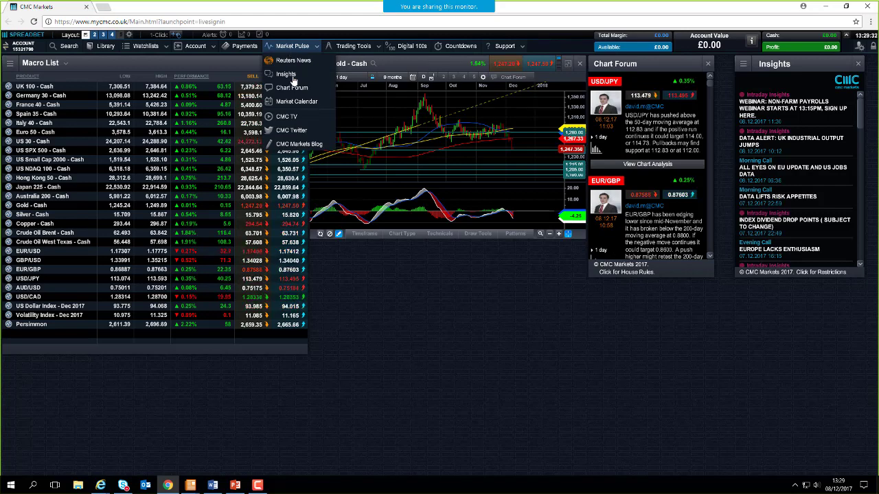
{"action": "left_click", "coordinate": [305, 103]}
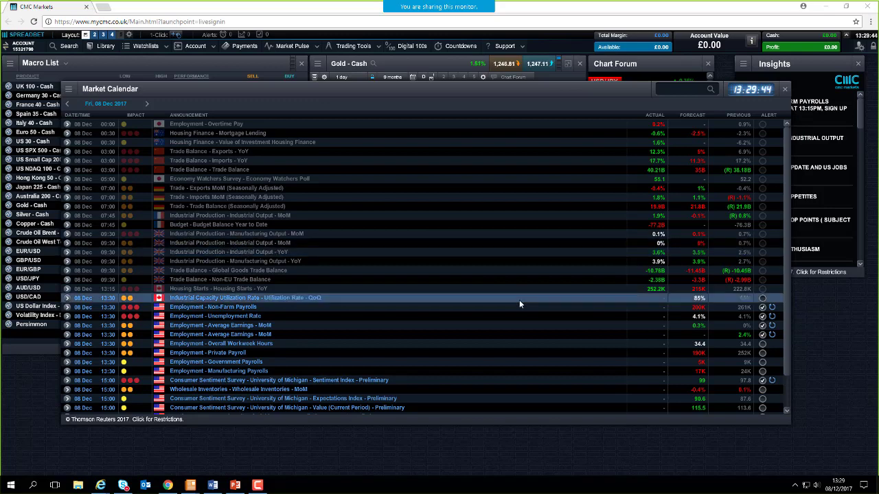
{"action": "left_click_drag", "start_coordinate": [532, 426], "coordinate": [532, 436]}
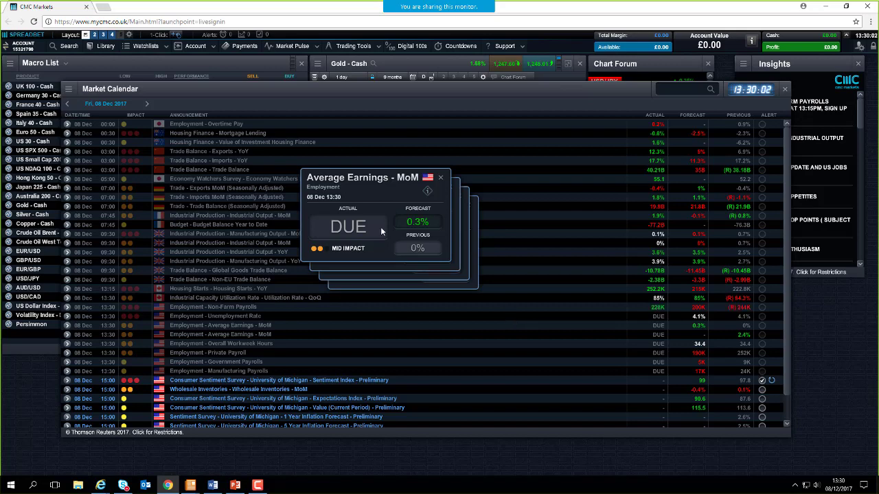
Step: Dismiss both Average Earnings pop-ups and the Non-Farm Payrolls pop-up after reading the released figures, and close the Market Calendar
{"action": "left_click_drag", "start_coordinate": [369, 185], "coordinate": [598, 159]}
{"action": "left_click", "coordinate": [686, 149]}
{"action": "left_click", "coordinate": [450, 187]}
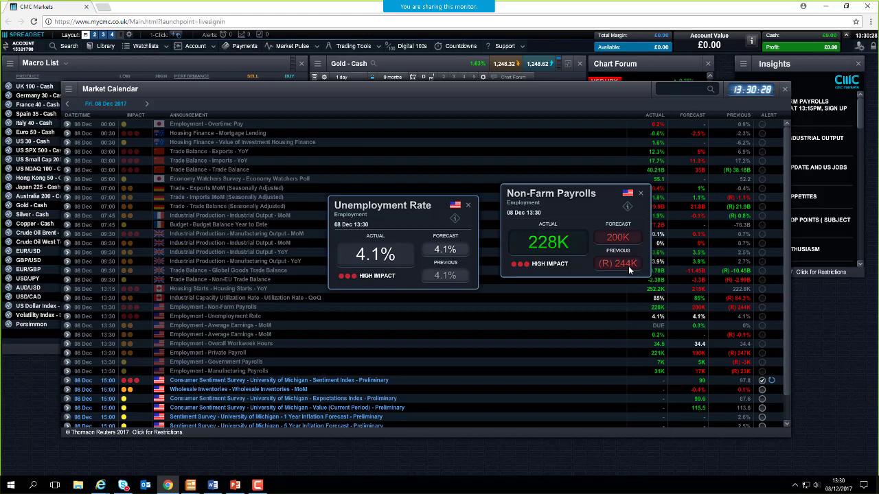
{"action": "left_click", "coordinate": [642, 194]}
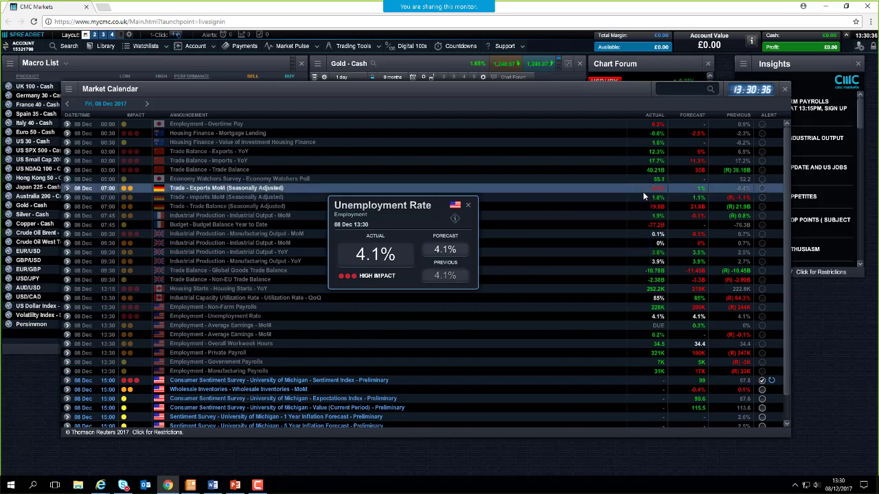
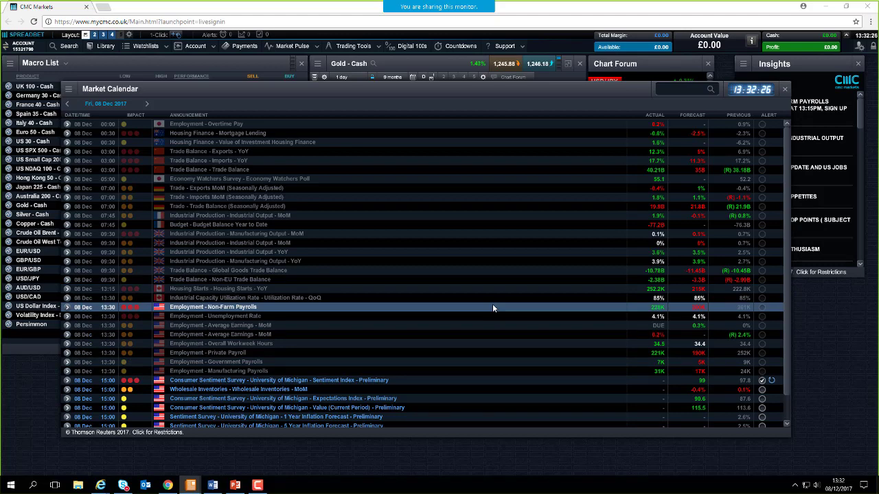
{"action": "left_click", "coordinate": [785, 89]}
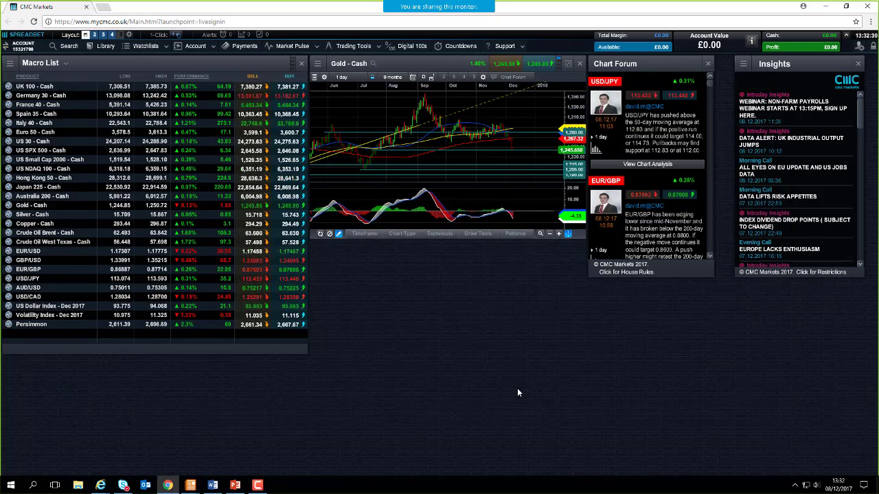
Step: Reopen the US Dollar Index - Dec 2017 chart enlarged and set its interval to 2 minutes to inspect the 13:30 price move
{"action": "left_click", "coordinate": [10, 311]}
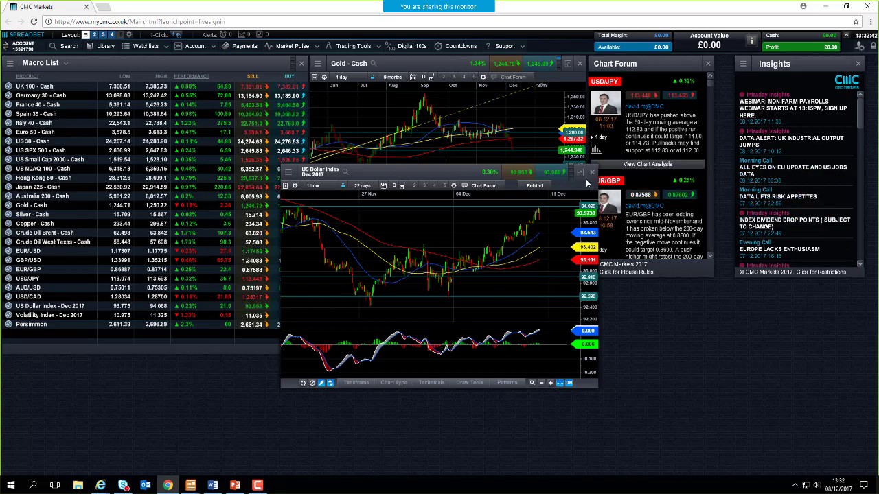
{"action": "left_click", "coordinate": [580, 172]}
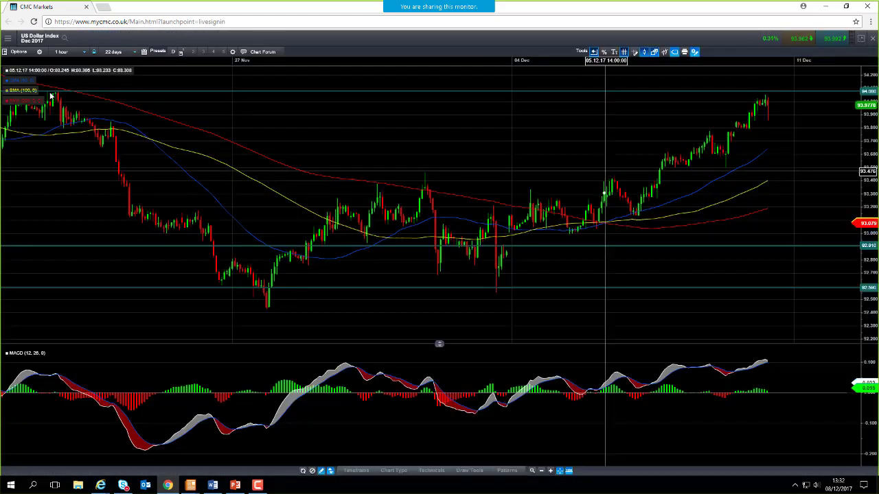
{"action": "left_click", "coordinate": [72, 53]}
{"action": "left_click", "coordinate": [76, 116]}
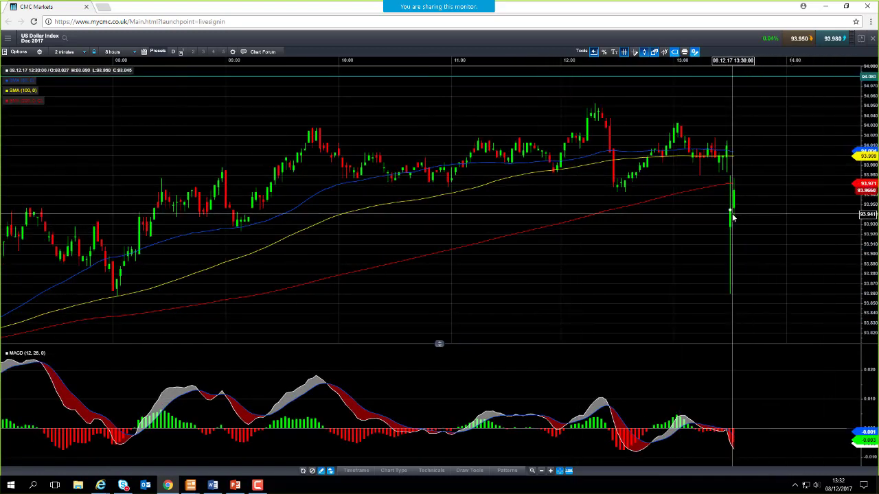
{"action": "mouse_move", "coordinate": [731, 217]}
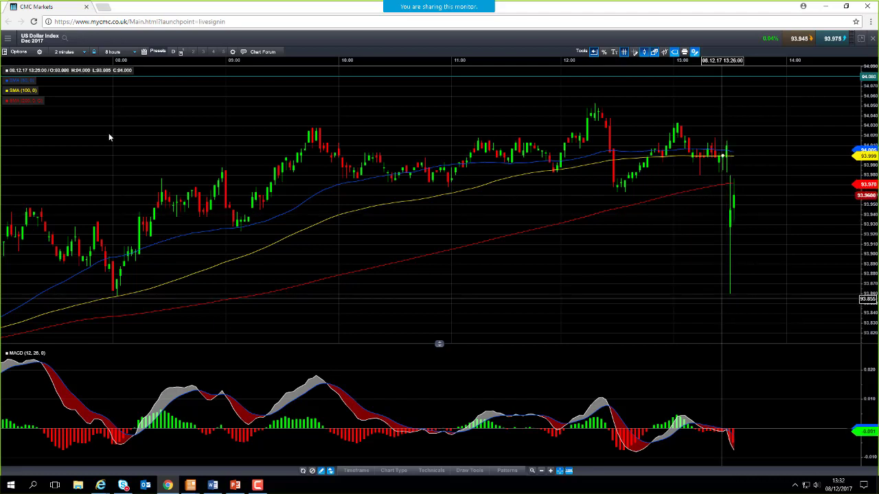
Step: Set the US Dollar Index chart's interval to 1 minute, inspect the reaction around 13:30 and close the chart
{"action": "left_click", "coordinate": [65, 52]}
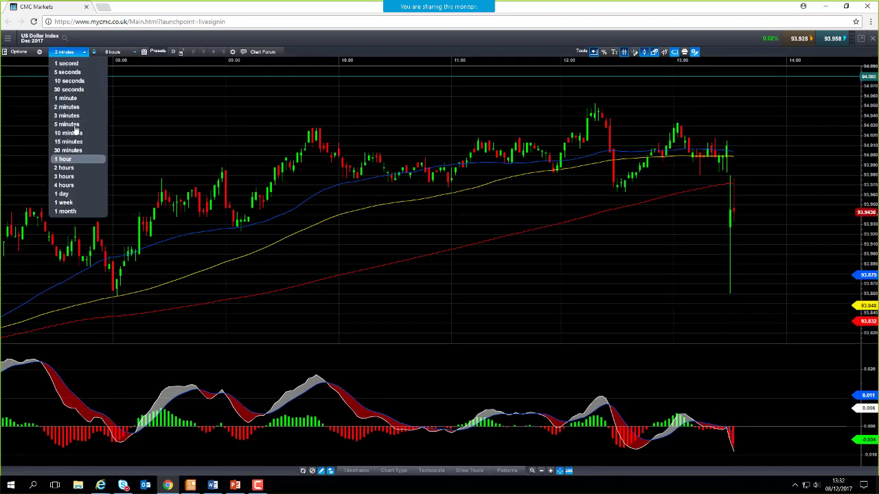
{"action": "left_click", "coordinate": [75, 99]}
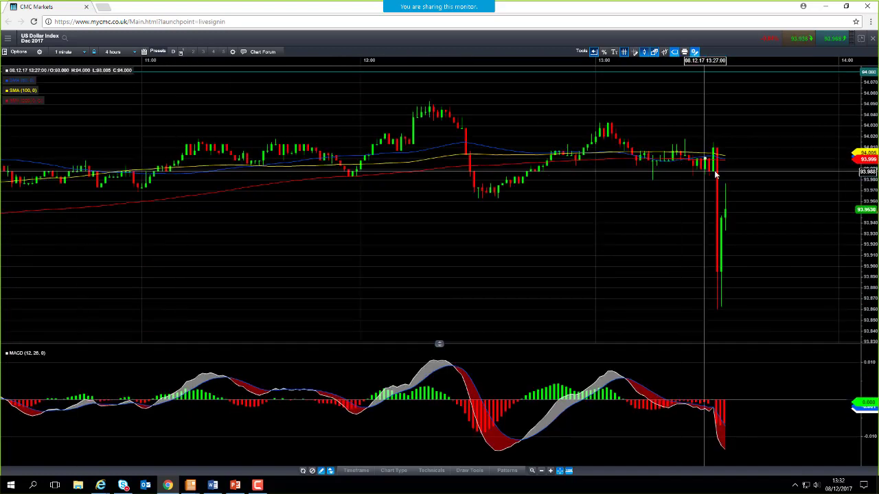
{"action": "left_click", "coordinate": [871, 39]}
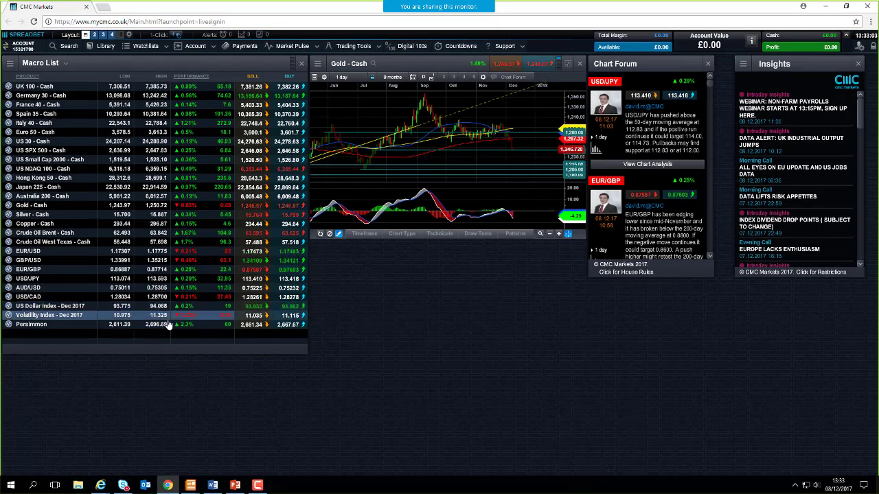
Step: Open the EUR/USD chart from the Macro List, enlarge it and set its interval to 1 hour
{"action": "left_click", "coordinate": [9, 252]}
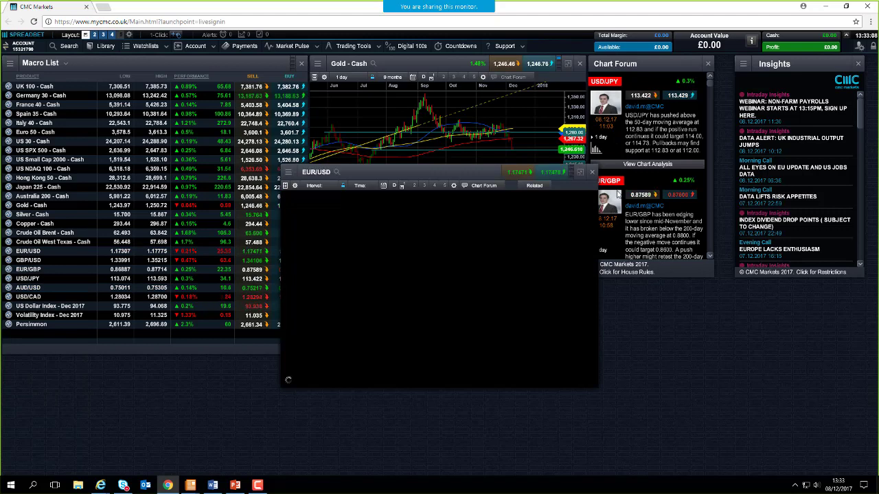
{"action": "left_click", "coordinate": [580, 172]}
{"action": "left_click", "coordinate": [68, 54]}
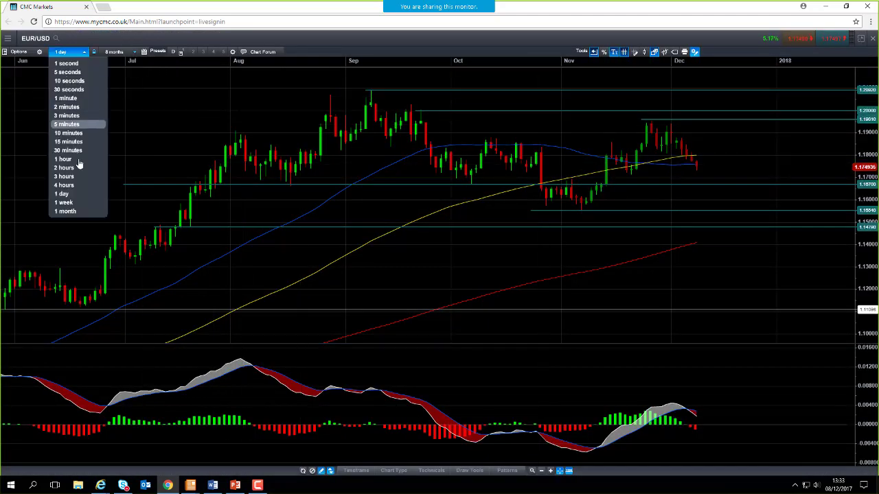
{"action": "left_click", "coordinate": [80, 165]}
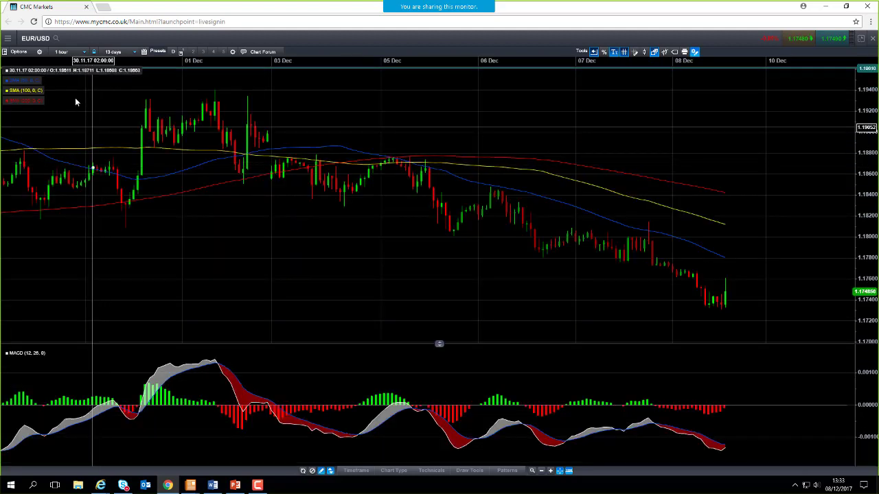
Step: Set the EUR/USD chart's interval to 5 minutes and show a slightly longer stretch of price history
{"action": "left_click", "coordinate": [62, 53]}
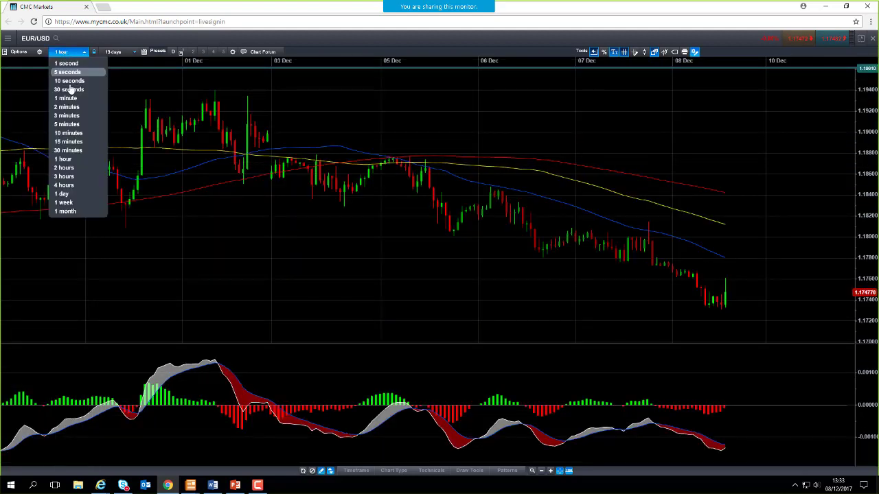
{"action": "left_click", "coordinate": [74, 128]}
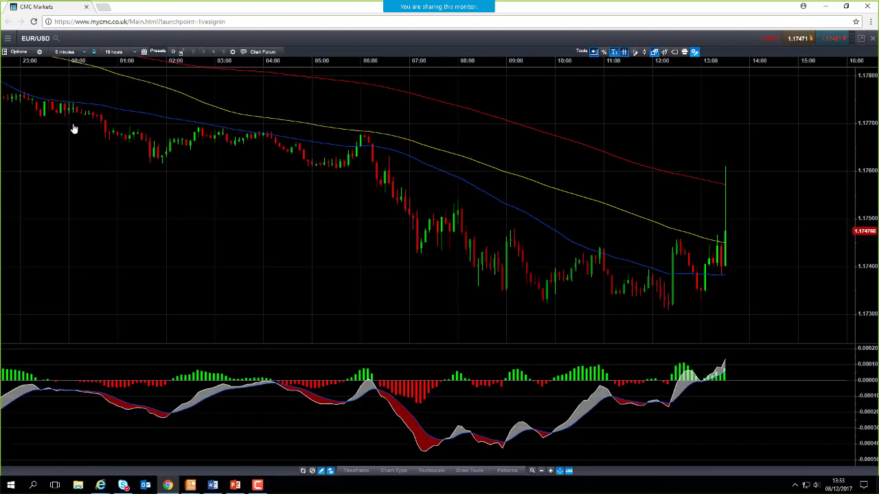
{"action": "scroll", "coordinate": [618, 255], "scroll_direction": "down", "scroll_amount": 1}
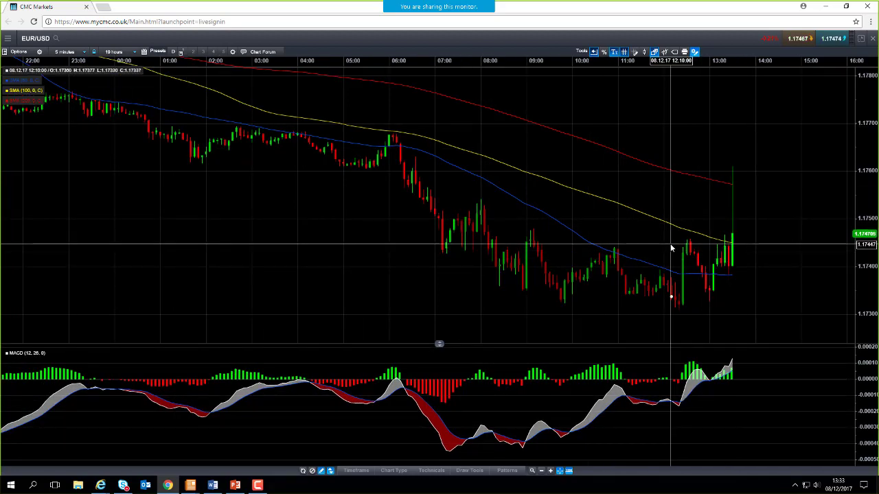
Step: Review the EUR/USD price decline with the chart's interval set to 1 hour and then to 4 hours
{"action": "mouse_move", "coordinate": [671, 248]}
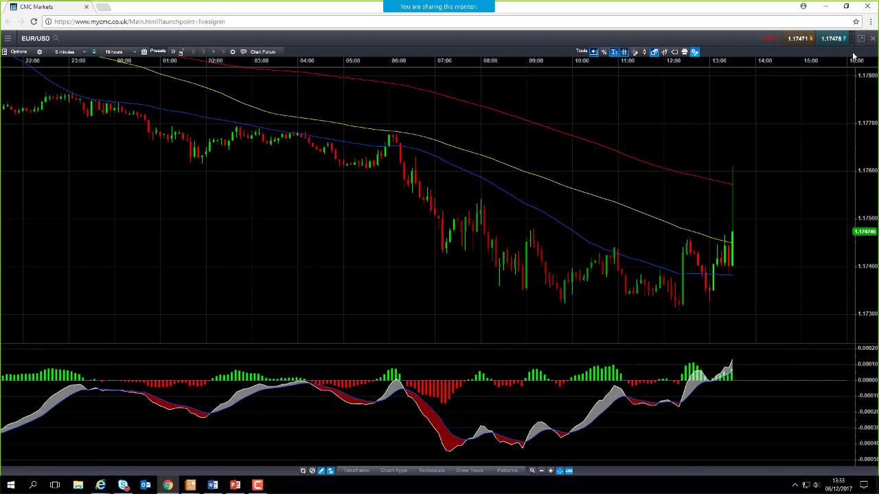
{"action": "left_click", "coordinate": [72, 52]}
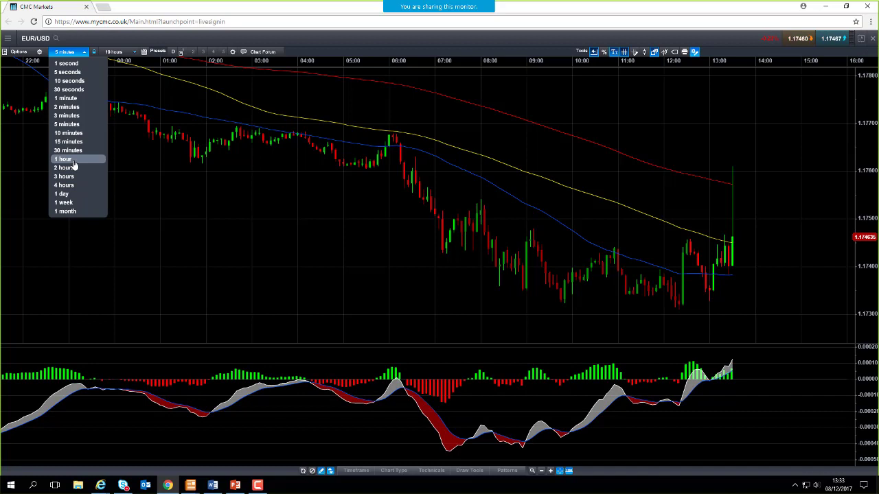
{"action": "left_click", "coordinate": [69, 159]}
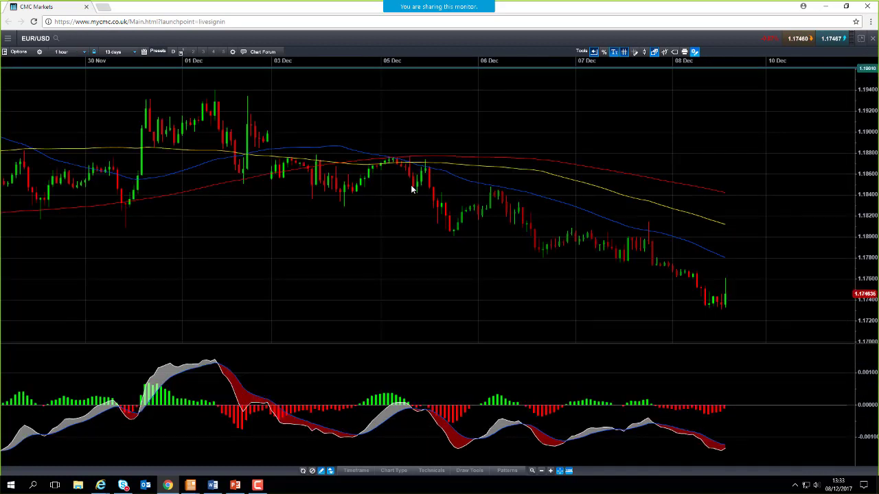
{"action": "left_click", "coordinate": [73, 54]}
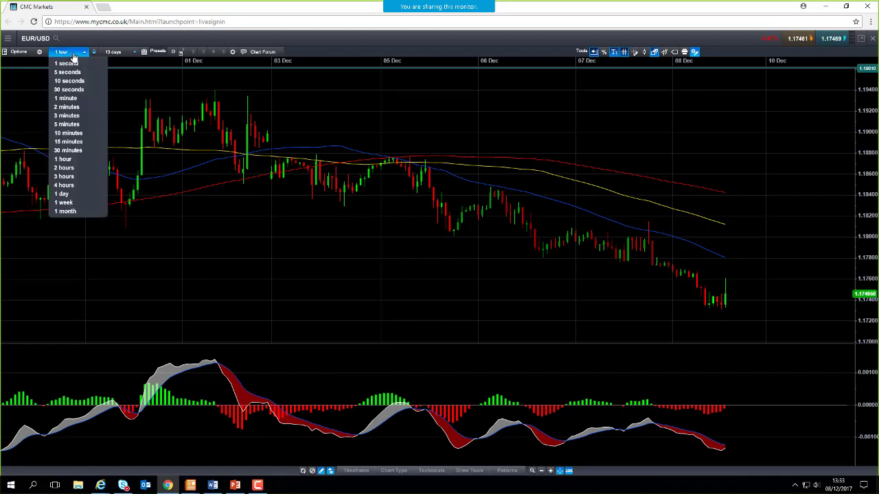
{"action": "left_click", "coordinate": [69, 186]}
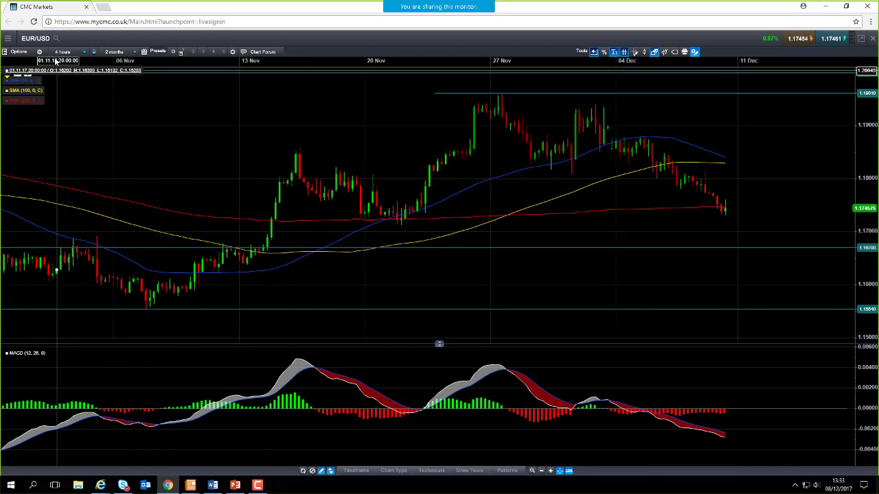
Step: Set the EUR/USD chart's interval to 1 day and narrow the view to about 7 months of history
{"action": "left_click", "coordinate": [68, 53]}
{"action": "left_click", "coordinate": [83, 198]}
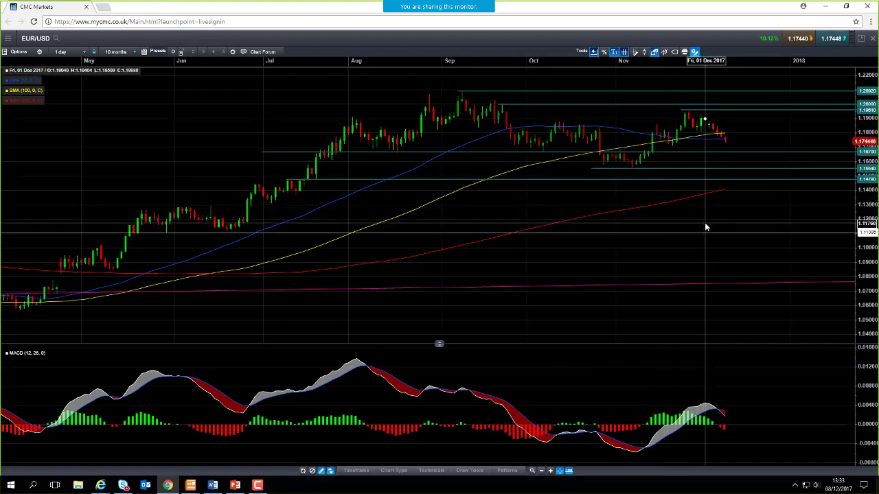
{"action": "scroll", "coordinate": [701, 215], "scroll_direction": "up", "scroll_amount": 2}
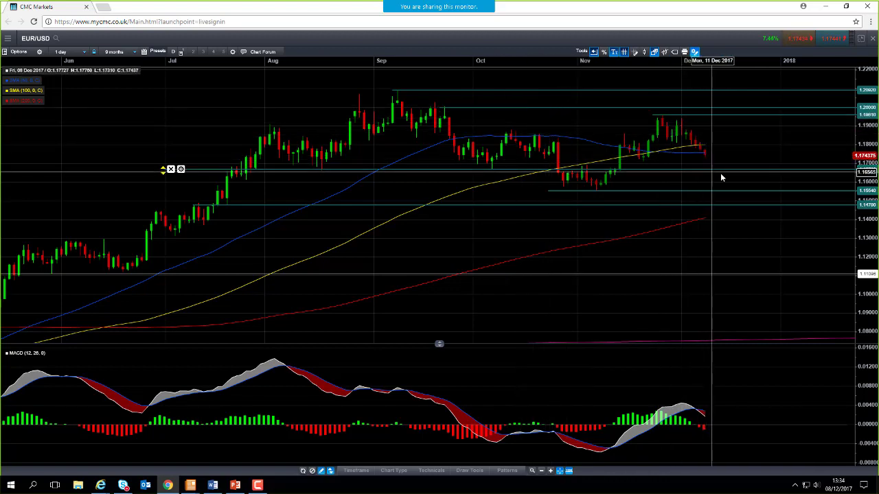
{"action": "scroll", "coordinate": [724, 165], "scroll_direction": "up", "scroll_amount": 2}
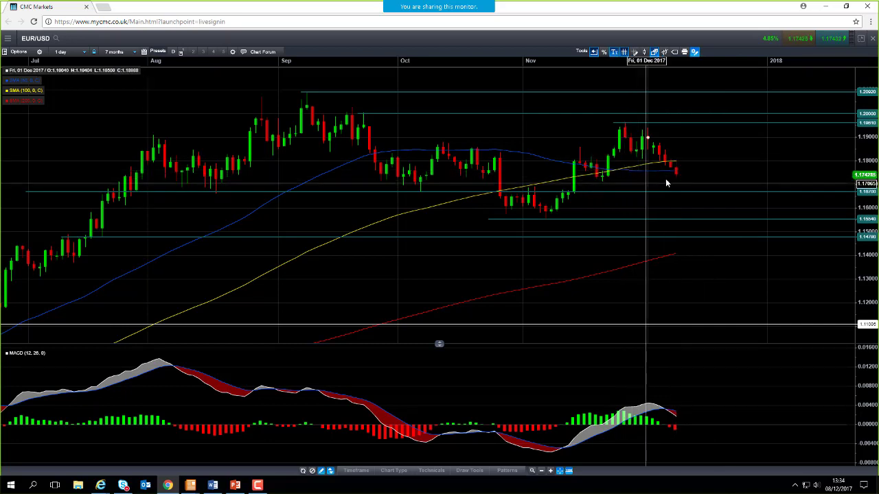
Step: Set the EUR/USD chart's interval to 2 minutes, inspect the 13:30 candle and close the chart
{"action": "left_click", "coordinate": [69, 53]}
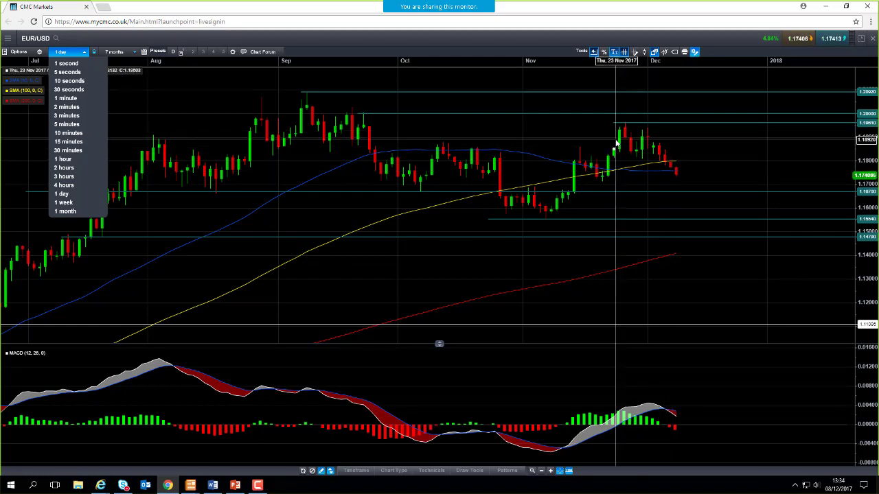
{"action": "left_click", "coordinate": [71, 108]}
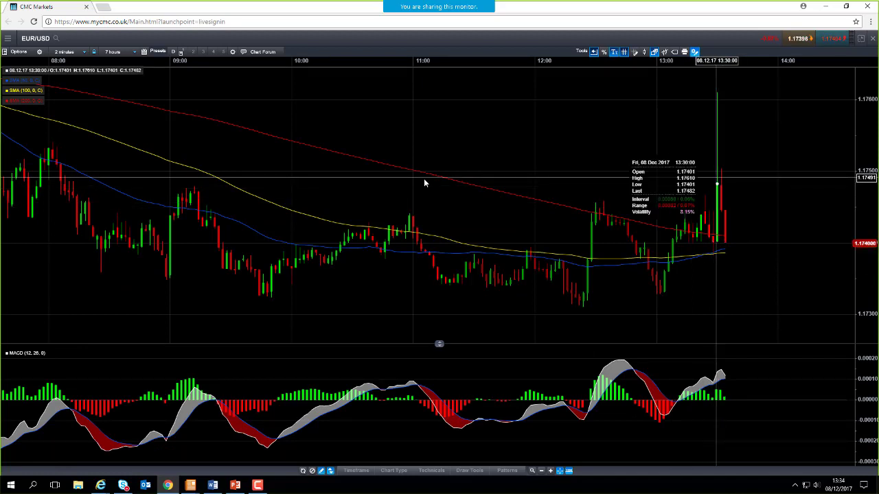
{"action": "left_click", "coordinate": [872, 40]}
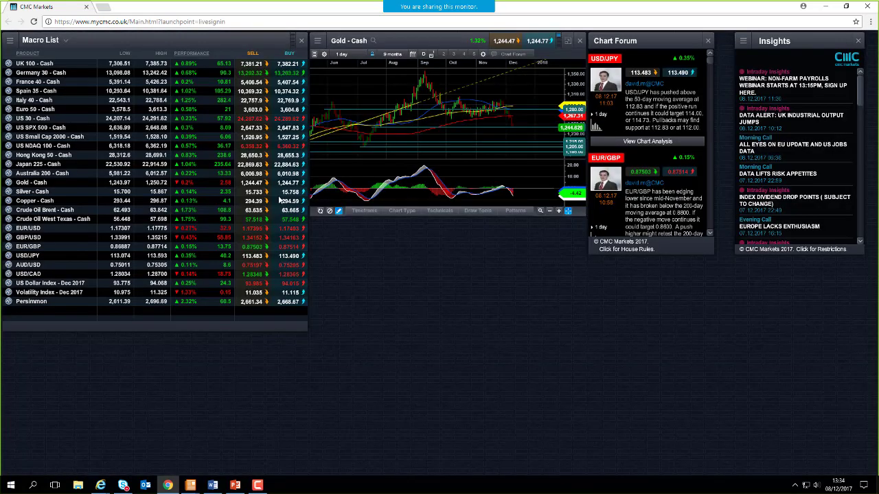
Step: Open the GBP/USD chart from the Macro List enlarged and set its interval to 5 minutes to inspect the candles around 13:30
{"action": "right_click", "coordinate": [12, 265]}
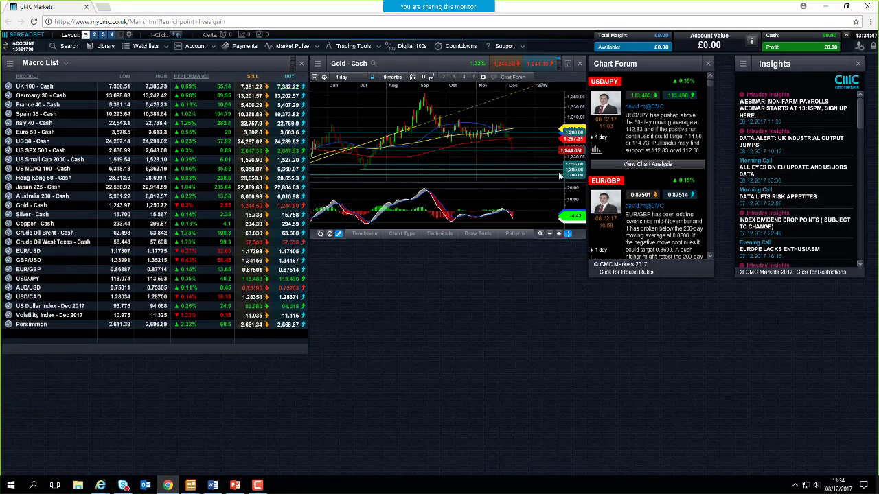
{"action": "left_click", "coordinate": [581, 167]}
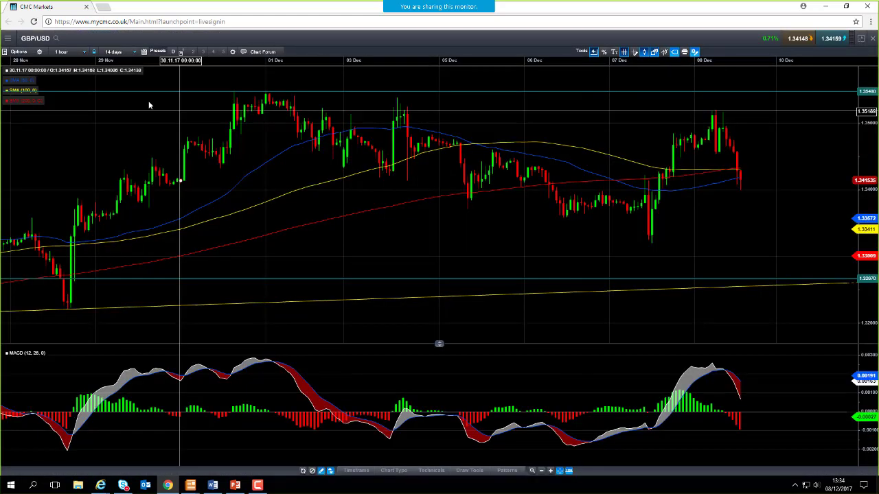
{"action": "left_click", "coordinate": [65, 53]}
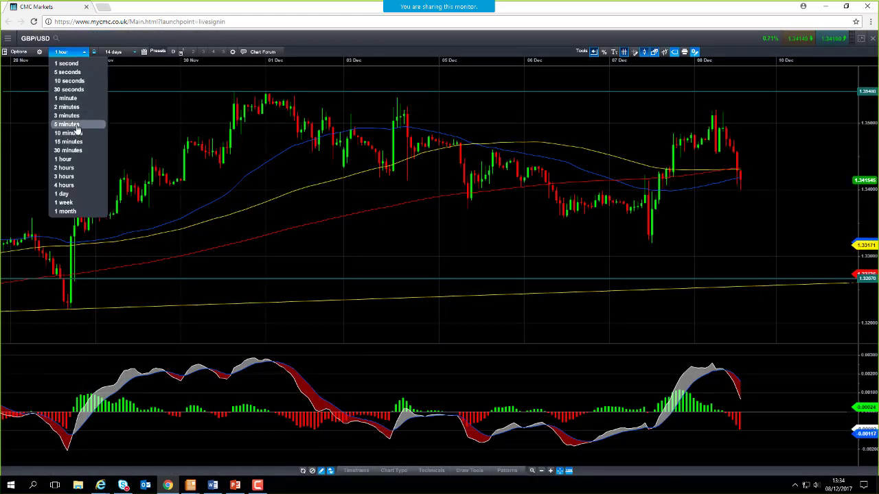
{"action": "left_click", "coordinate": [77, 127]}
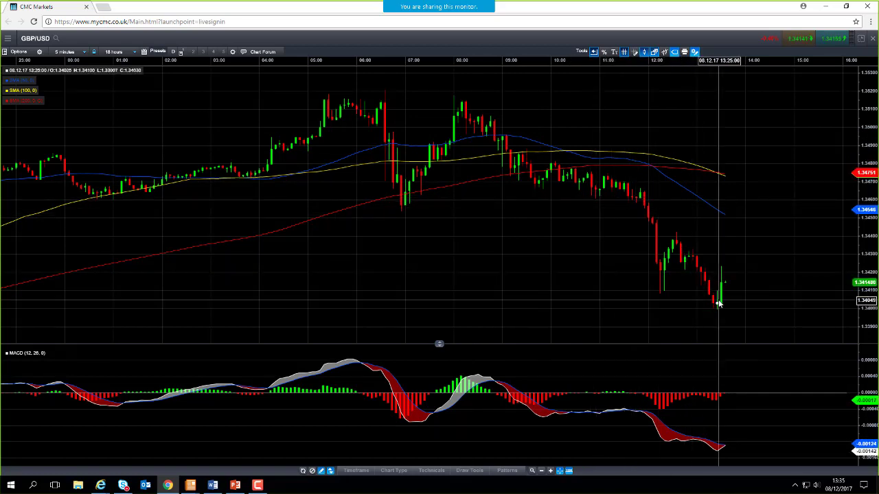
{"action": "mouse_move", "coordinate": [718, 302]}
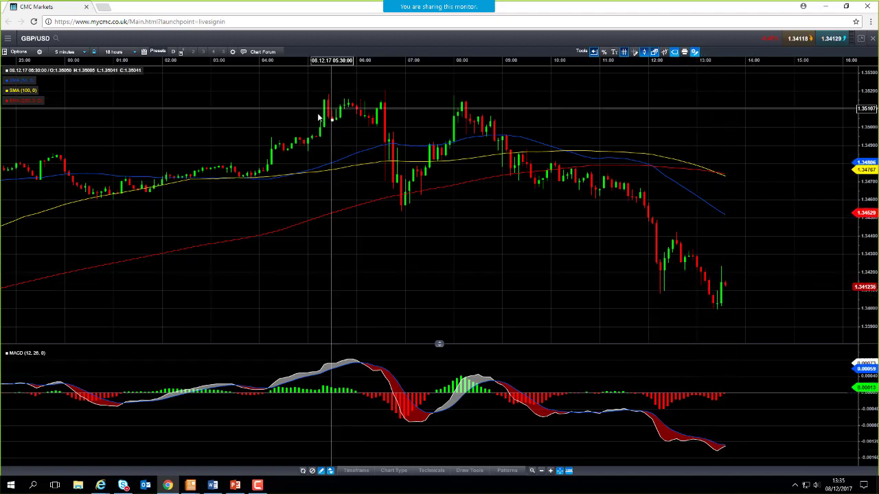
Step: Compare the GBP/USD moves at a 1-hour interval and then at a 1-day interval
{"action": "left_click", "coordinate": [65, 52]}
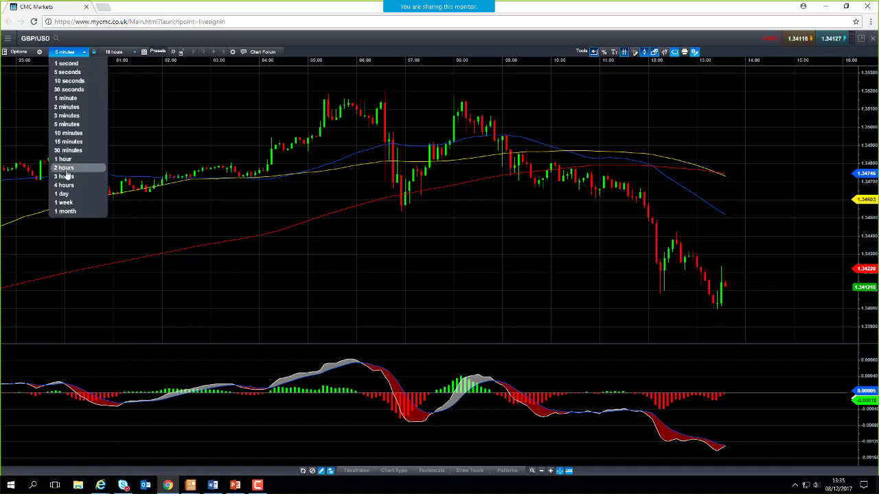
{"action": "left_click", "coordinate": [63, 159]}
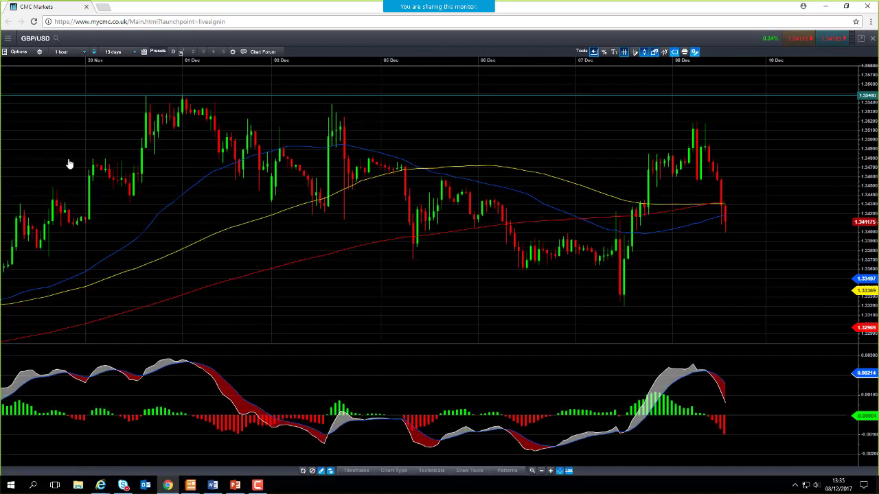
{"action": "left_click", "coordinate": [64, 53]}
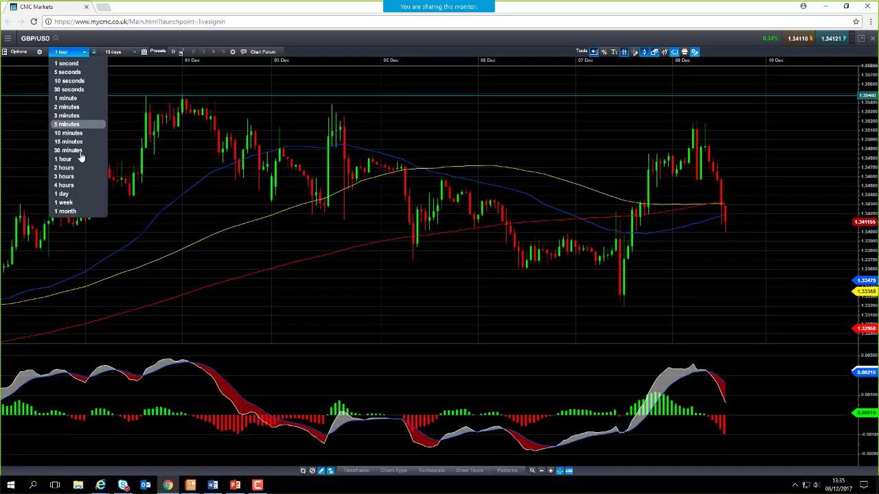
{"action": "left_click", "coordinate": [85, 195]}
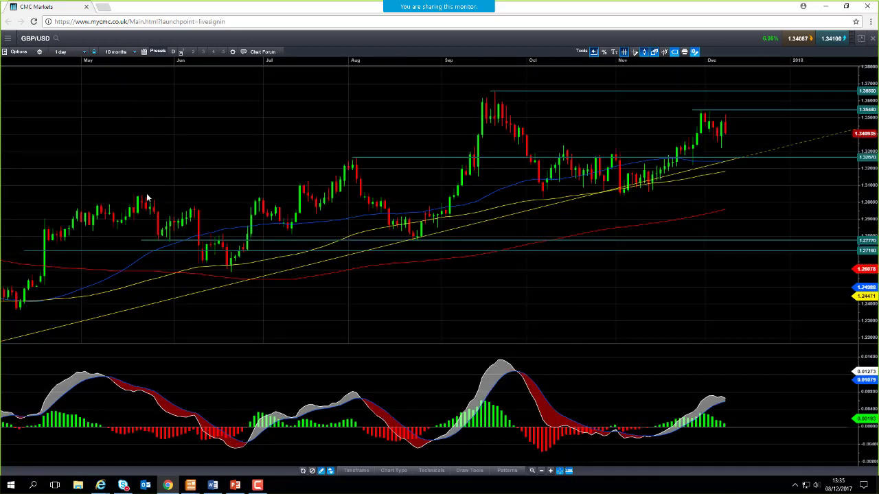
Step: Examine the rising trend line on the daily GBP/USD chart from its start to the December candles, and close the chart
{"action": "scroll", "coordinate": [606, 245], "scroll_direction": "up", "scroll_amount": 2}
{"action": "scroll", "coordinate": [582, 243], "scroll_direction": "down", "scroll_amount": 2}
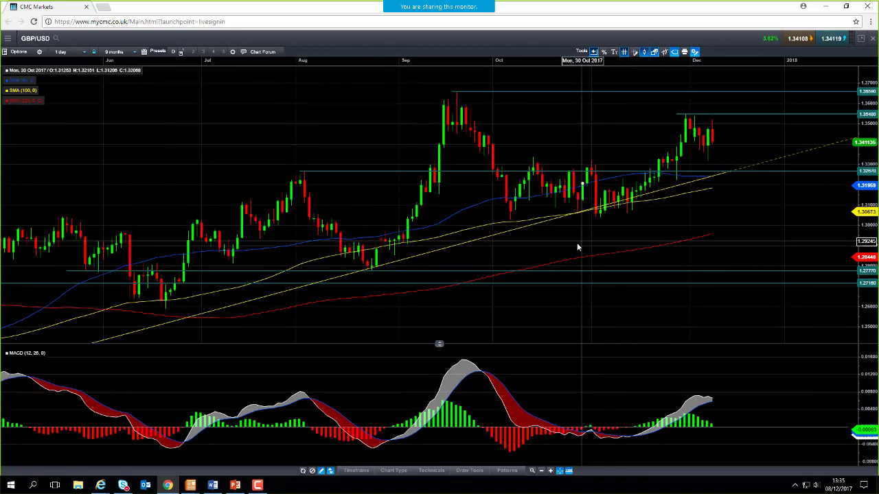
{"action": "scroll", "coordinate": [577, 247], "scroll_direction": "down", "scroll_amount": 2}
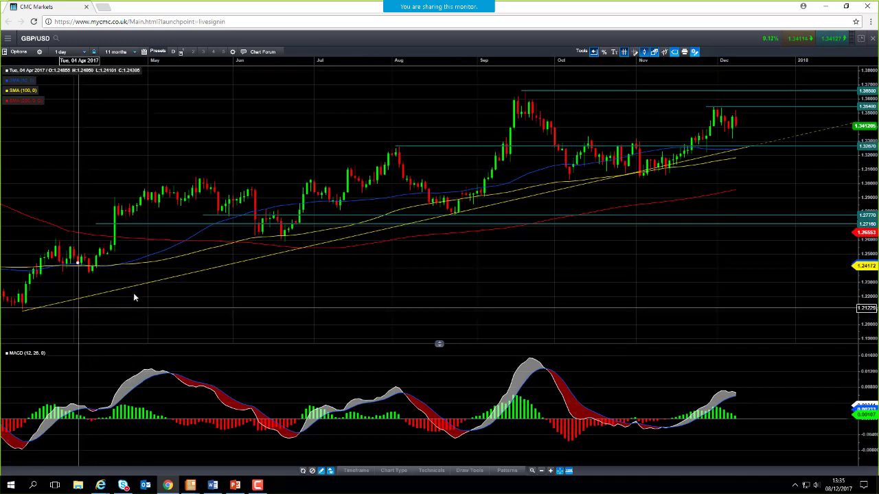
{"action": "left_click", "coordinate": [44, 302]}
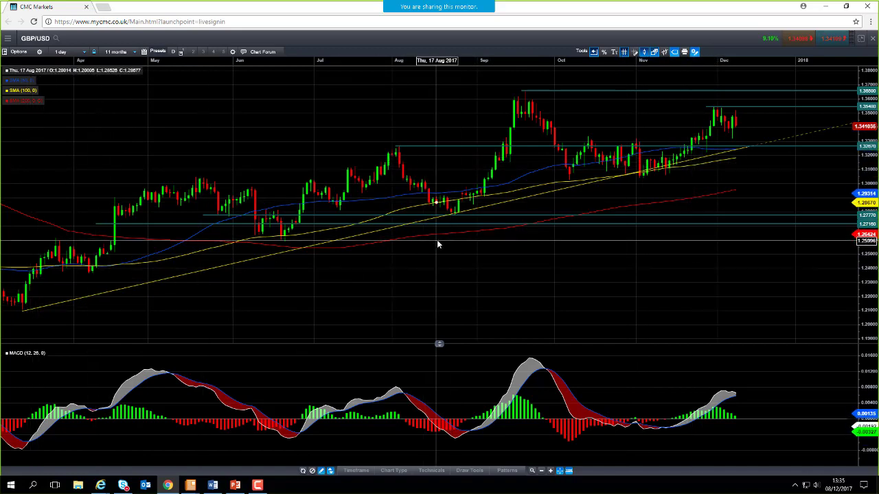
{"action": "left_click", "coordinate": [461, 225]}
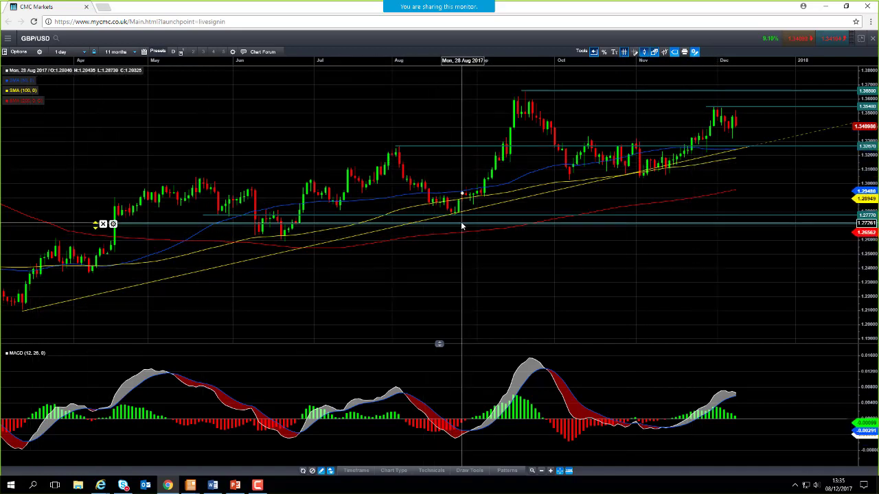
{"action": "left_click", "coordinate": [667, 164]}
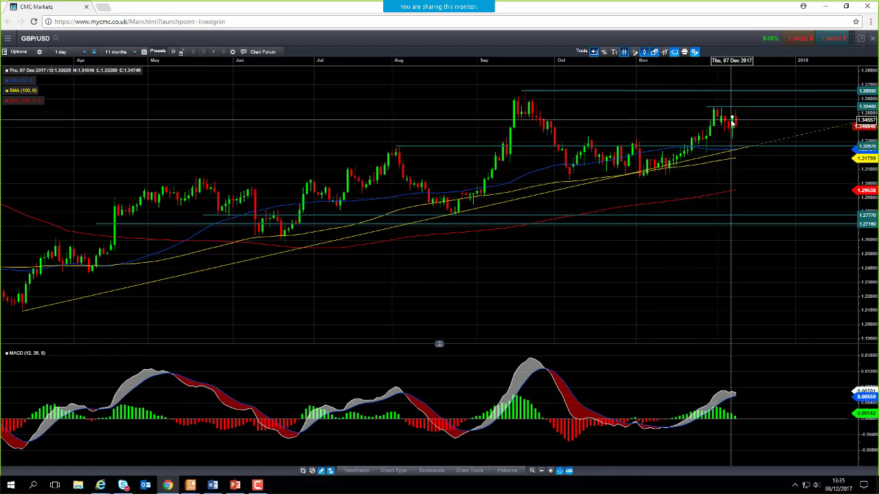
{"action": "scroll", "coordinate": [739, 136], "scroll_direction": "up", "scroll_amount": 2}
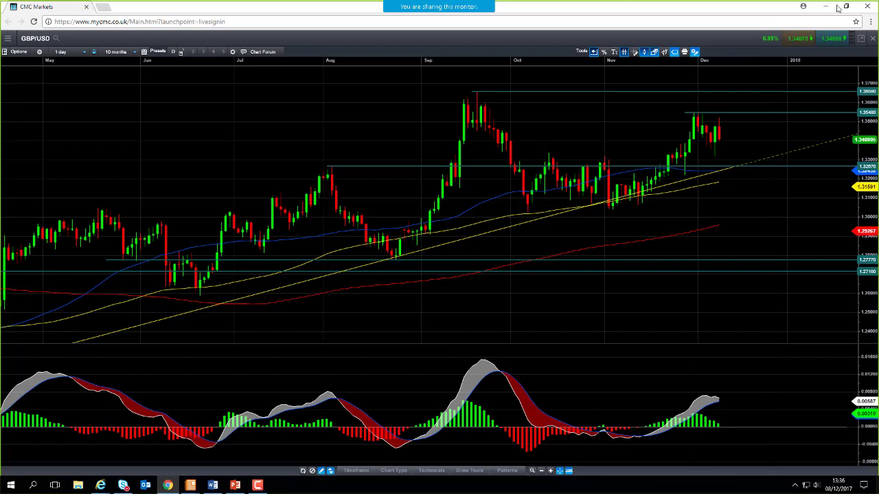
{"action": "left_click", "coordinate": [872, 39]}
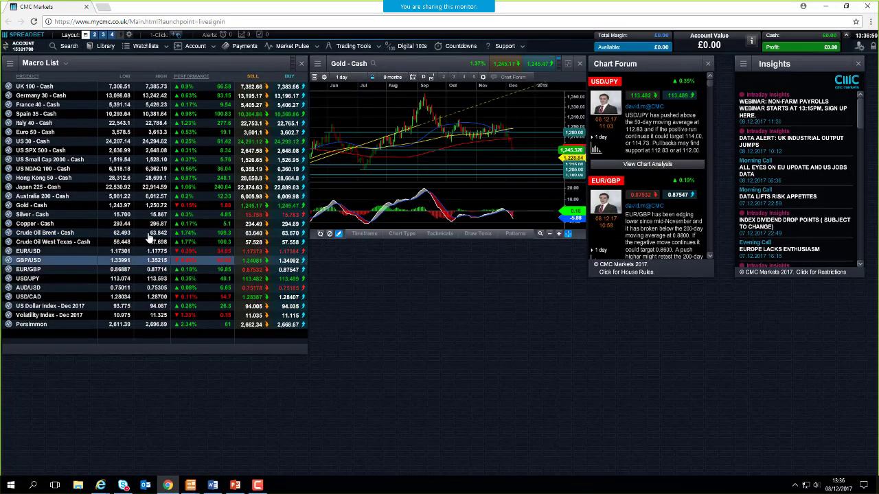
Step: Open the Gold - Cash chart from the Macro List, enlarge it and set its interval to 1 hour
{"action": "left_click", "coordinate": [8, 205]}
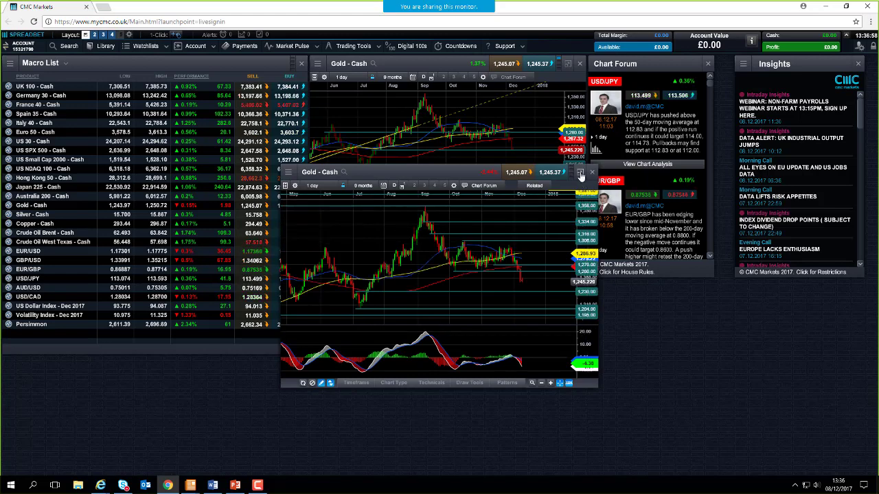
{"action": "left_click", "coordinate": [581, 173]}
{"action": "left_click", "coordinate": [68, 53]}
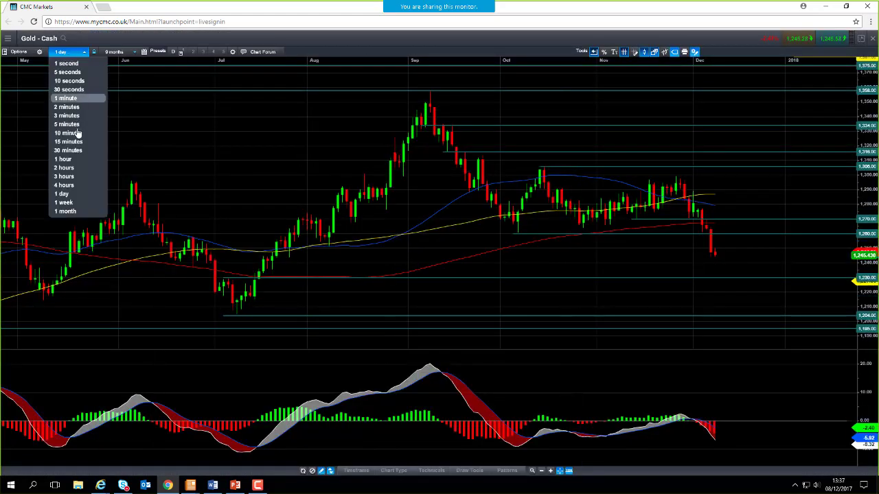
{"action": "left_click", "coordinate": [75, 160]}
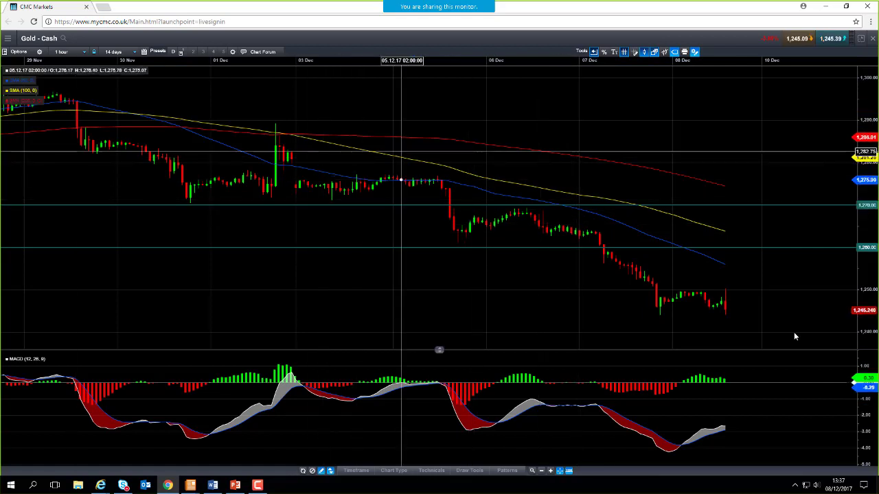
Step: Inspect the Gold - Cash reaction around 13:30 at 5-minute and 1-minute intervals, and restore the chart to its smaller window
{"action": "left_click", "coordinate": [69, 52]}
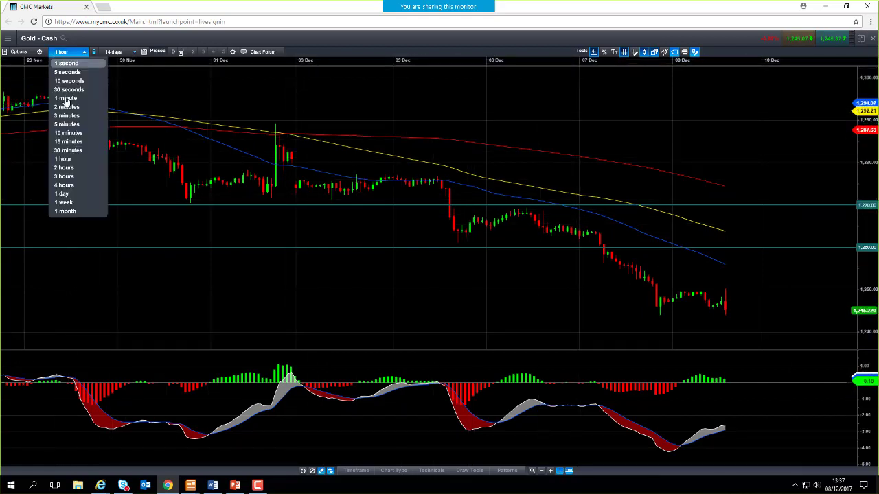
{"action": "left_click", "coordinate": [67, 124]}
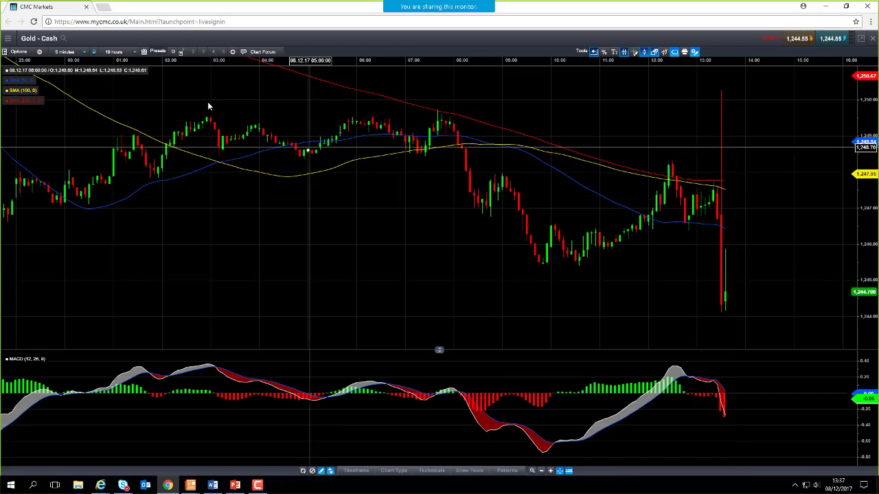
{"action": "left_click", "coordinate": [69, 53]}
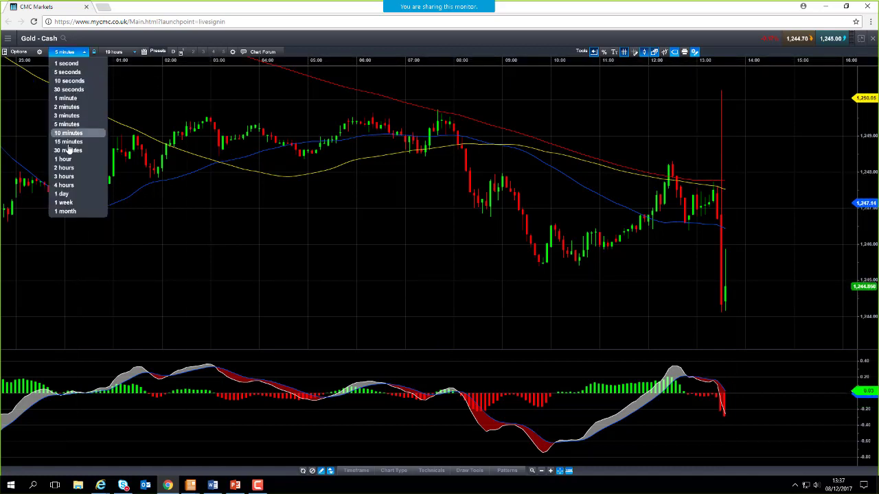
{"action": "left_click", "coordinate": [67, 99]}
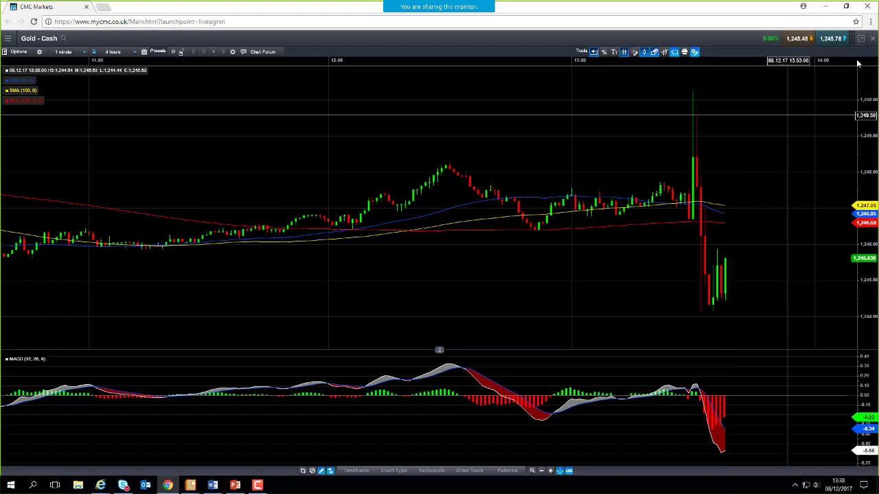
{"action": "left_click", "coordinate": [860, 38]}
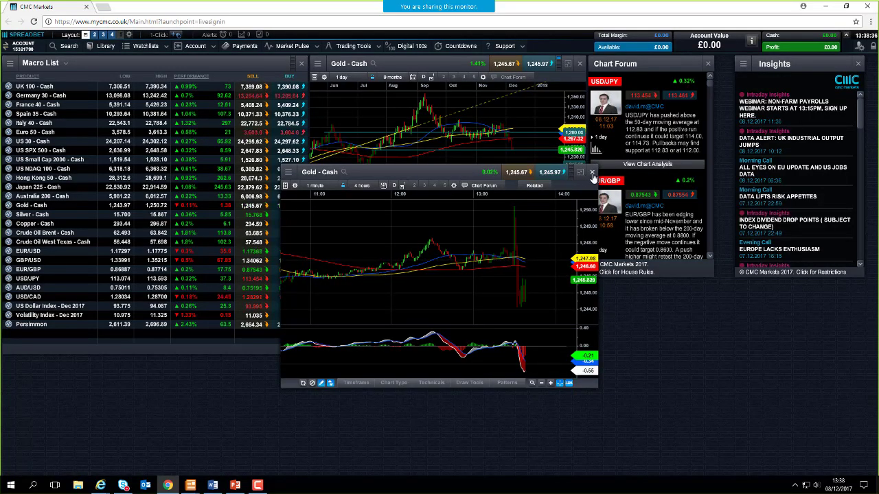
Step: Close the Gold - Cash chart and open the saved US 30 - Cash chart, enlarged at a 1-minute interval
{"action": "left_click", "coordinate": [592, 172]}
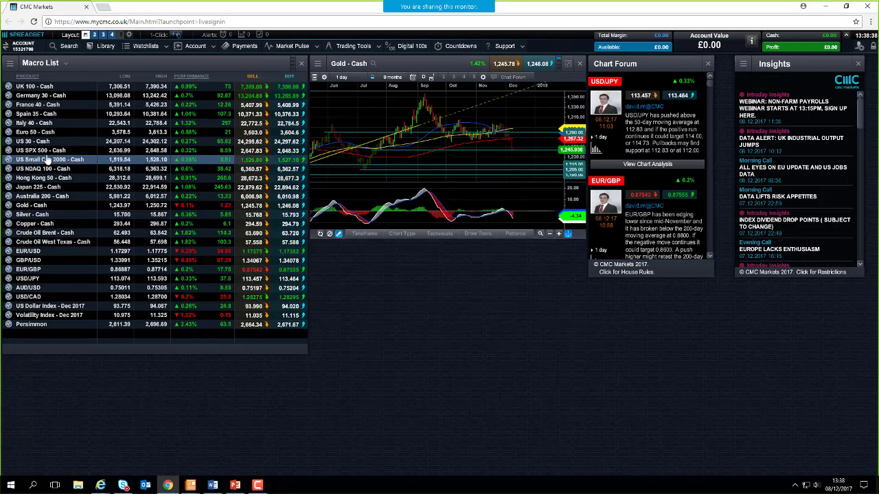
{"action": "left_click", "coordinate": [10, 142]}
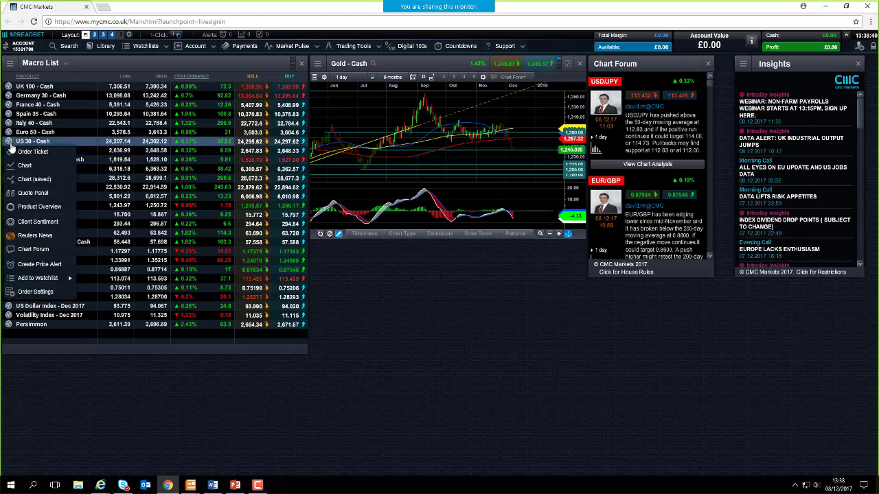
{"action": "left_click", "coordinate": [35, 178]}
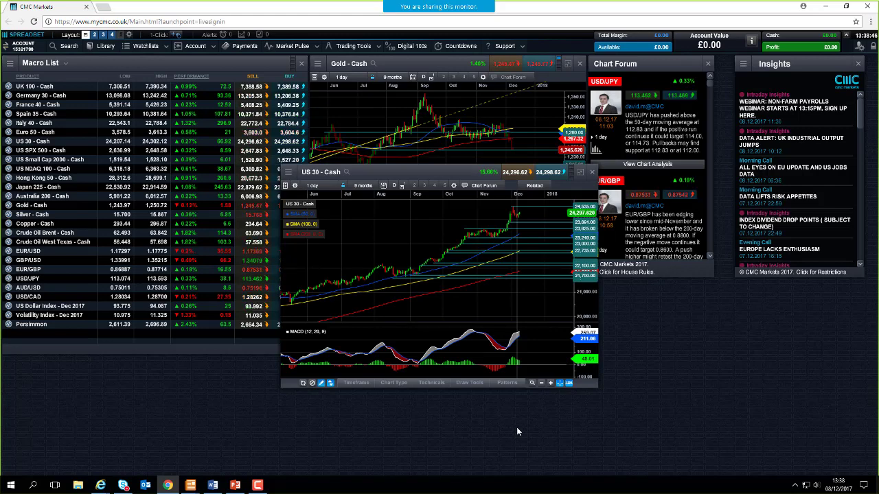
{"action": "left_click", "coordinate": [580, 172]}
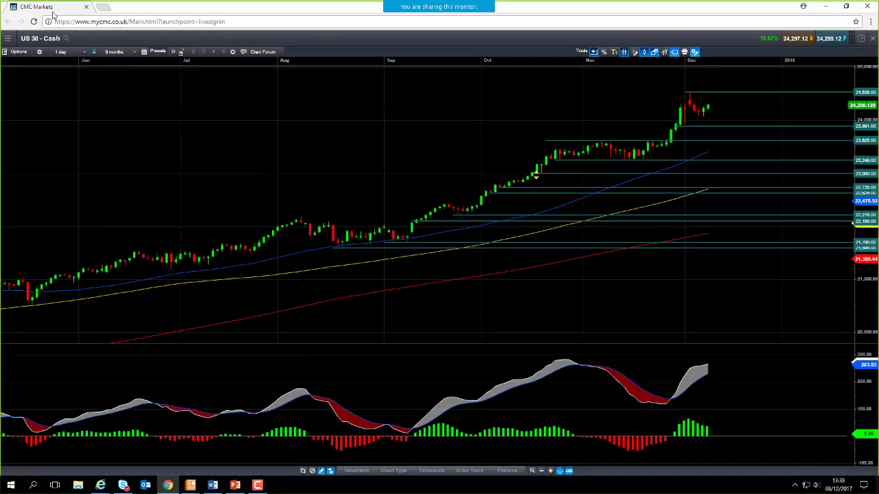
{"action": "left_click", "coordinate": [67, 52]}
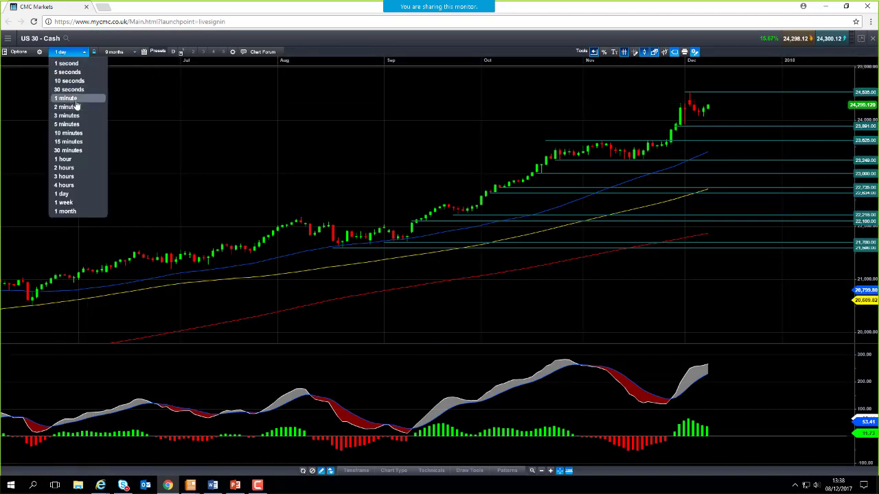
{"action": "left_click", "coordinate": [77, 100]}
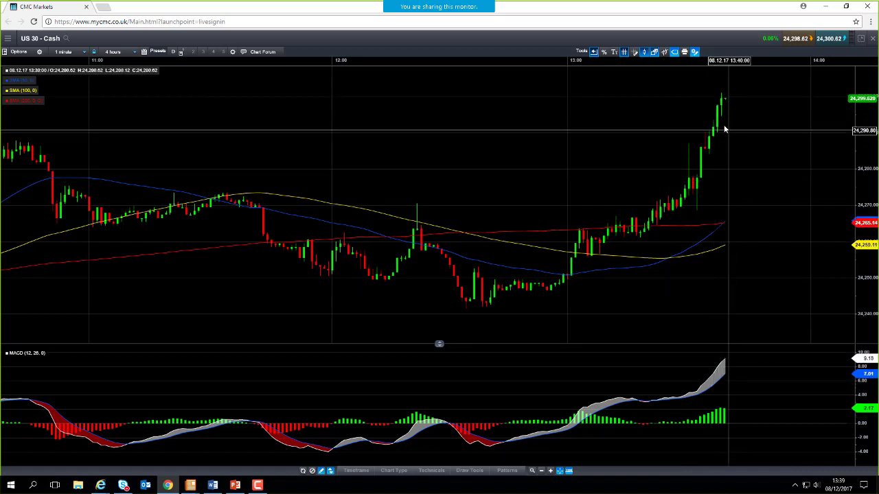
{"action": "mouse_move", "coordinate": [723, 127]}
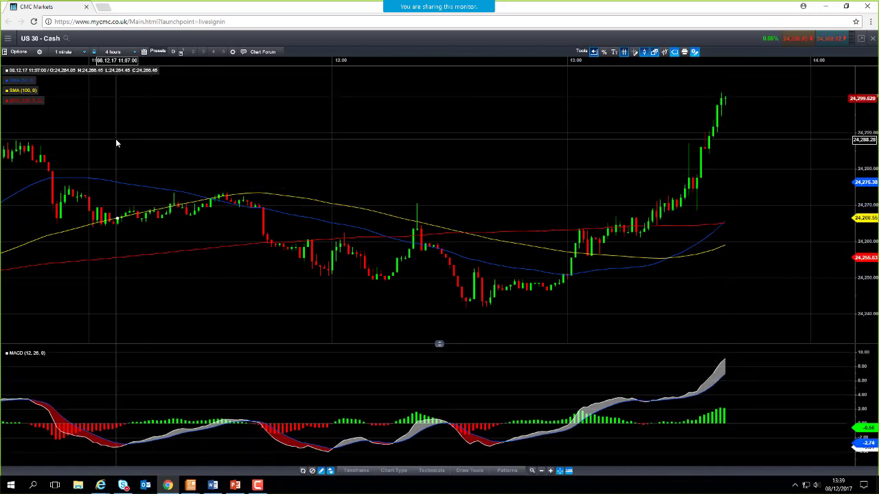
Step: Compare the US 30 - Cash moves at a 1-hour interval and at a 4-hour interval extended to about three months
{"action": "left_click", "coordinate": [67, 55]}
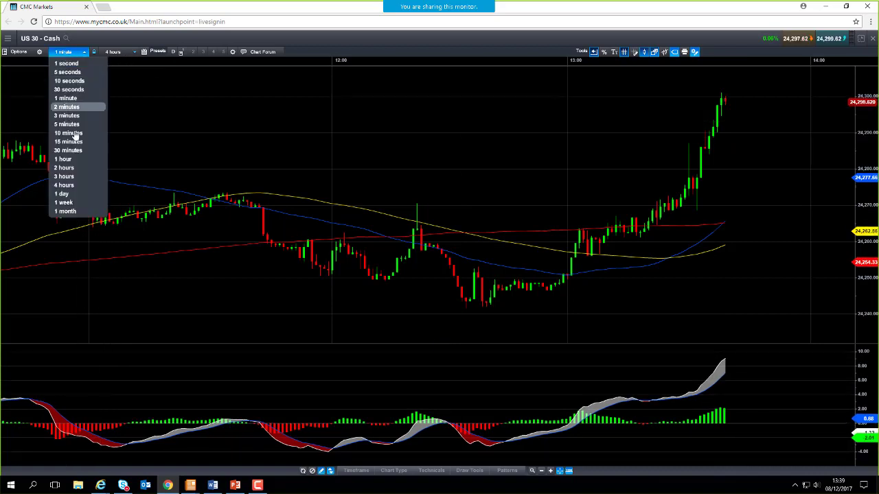
{"action": "left_click", "coordinate": [77, 164]}
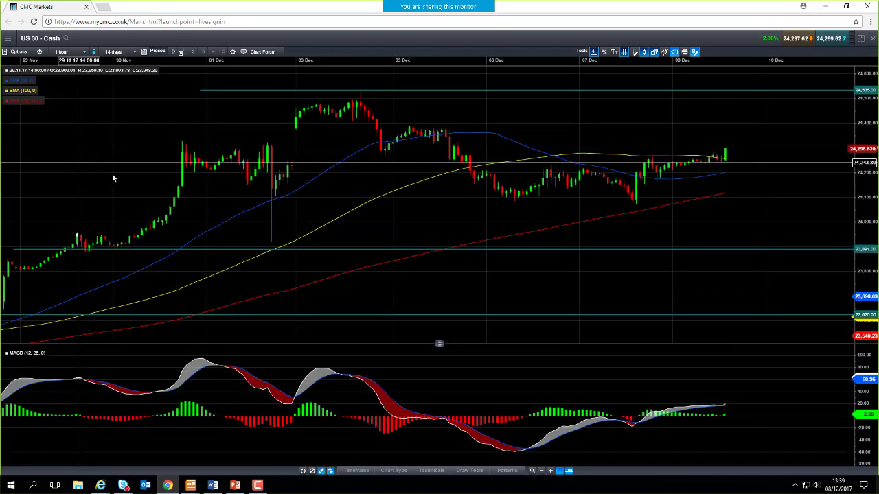
{"action": "left_click", "coordinate": [65, 53]}
{"action": "left_click", "coordinate": [69, 187]}
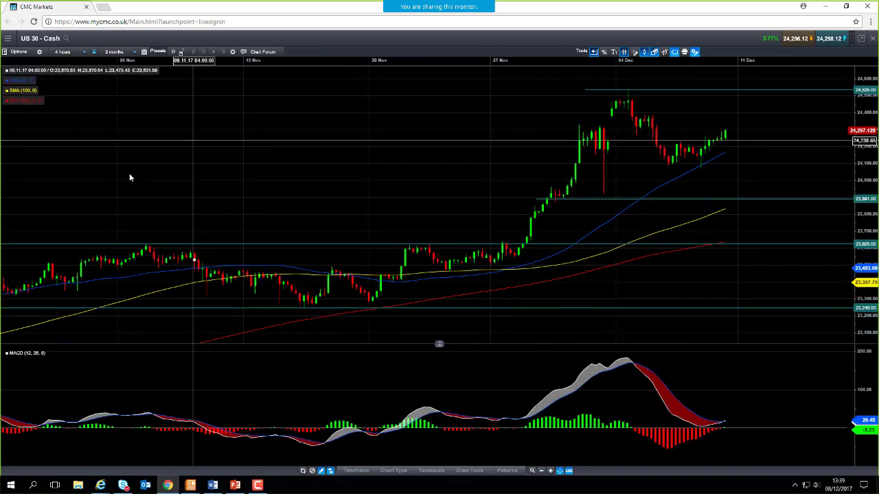
{"action": "scroll", "coordinate": [116, 162], "scroll_direction": "down", "scroll_amount": 2}
{"action": "scroll", "coordinate": [76, 99], "scroll_direction": "down", "scroll_amount": 1}
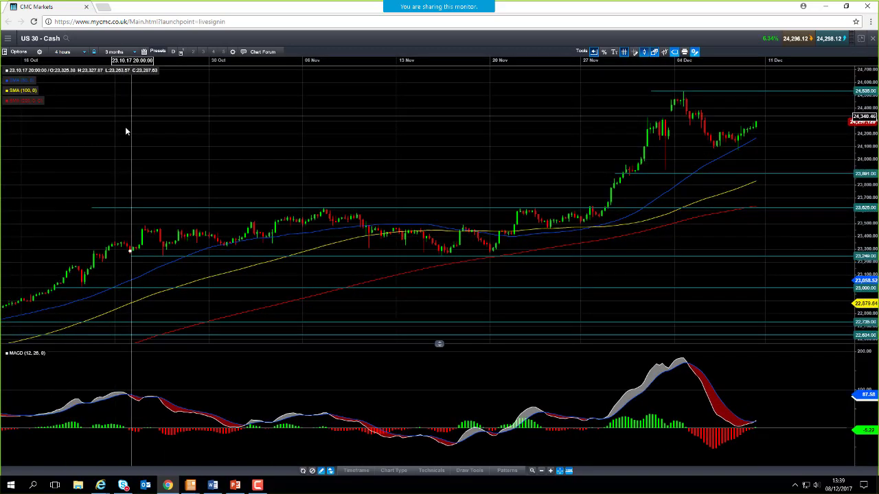
{"action": "scroll", "coordinate": [590, 313], "scroll_direction": "down", "scroll_amount": 1}
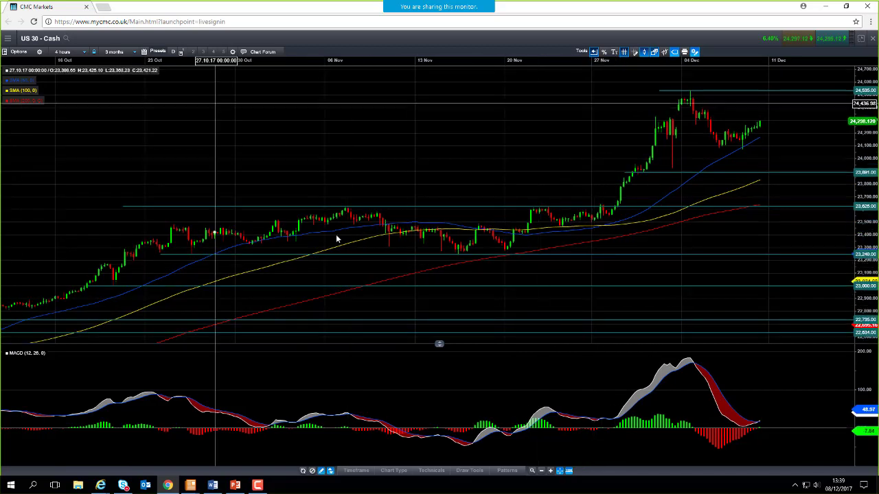
Step: Switch US 30 - Cash to a 1-day interval and examine the late November and December candles against the horizontal levels
{"action": "left_click", "coordinate": [73, 53]}
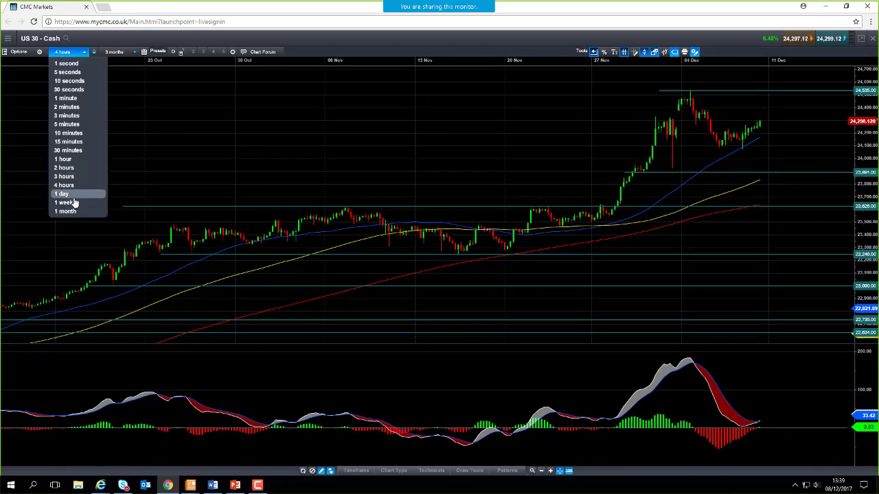
{"action": "left_click", "coordinate": [69, 192]}
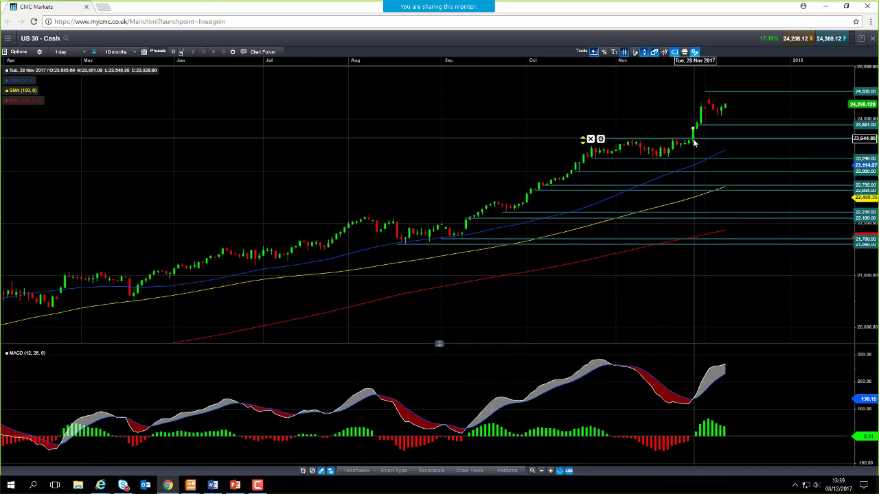
{"action": "scroll", "coordinate": [679, 144], "scroll_direction": "up", "scroll_amount": 3}
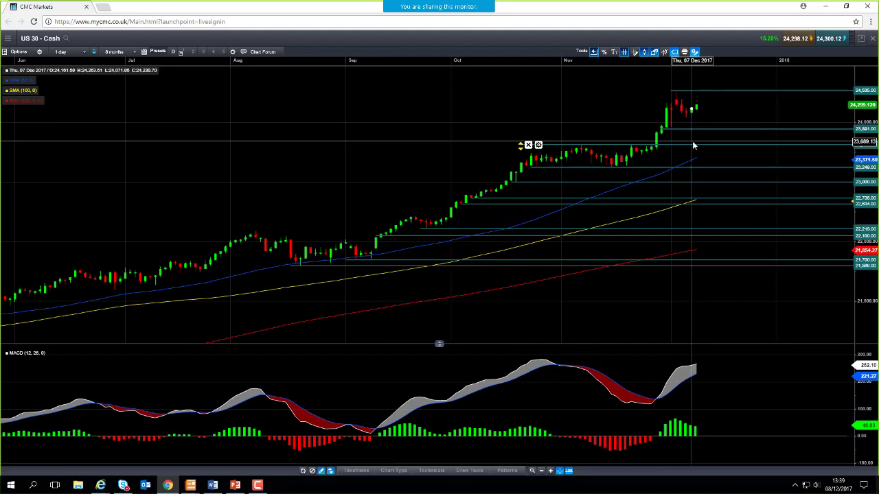
{"action": "left_click_drag", "start_coordinate": [693, 144], "coordinate": [729, 131]}
{"action": "left_click", "coordinate": [717, 198]}
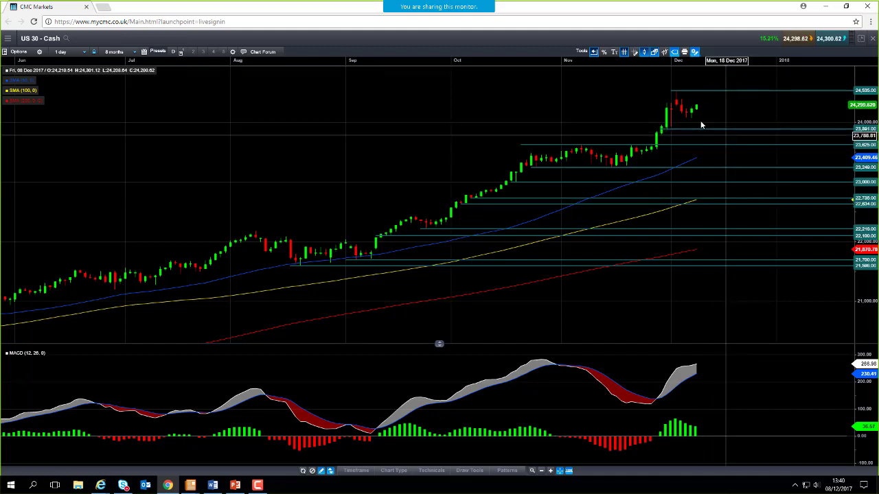
{"action": "scroll", "coordinate": [696, 121], "scroll_direction": "up", "scroll_amount": 2}
{"action": "scroll", "coordinate": [696, 121], "scroll_direction": "up", "scroll_amount": 1}
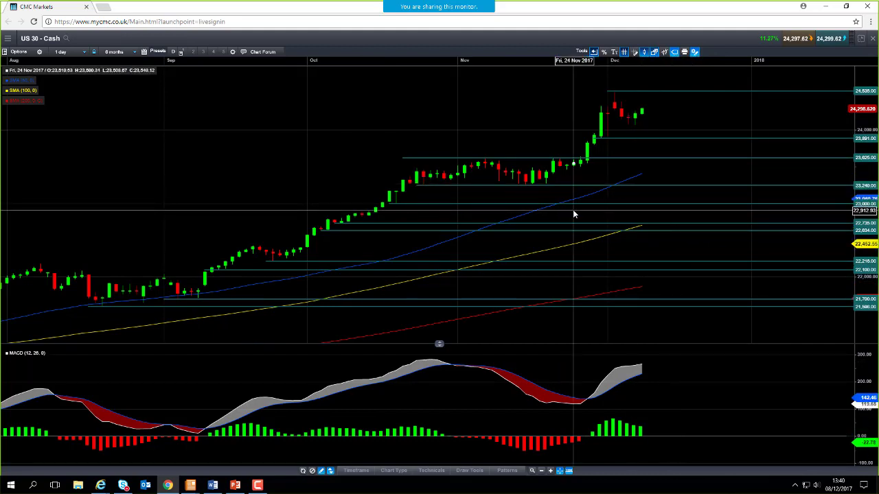
{"action": "mouse_move", "coordinate": [573, 211]}
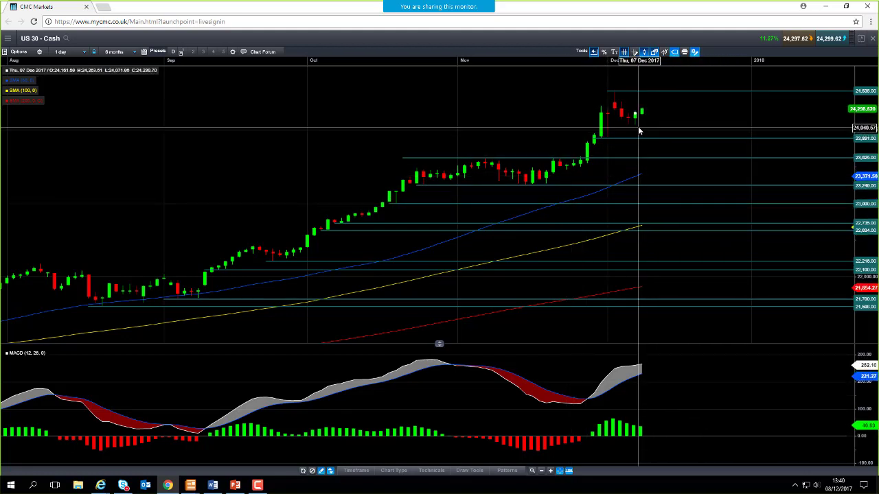
{"action": "mouse_move", "coordinate": [638, 130]}
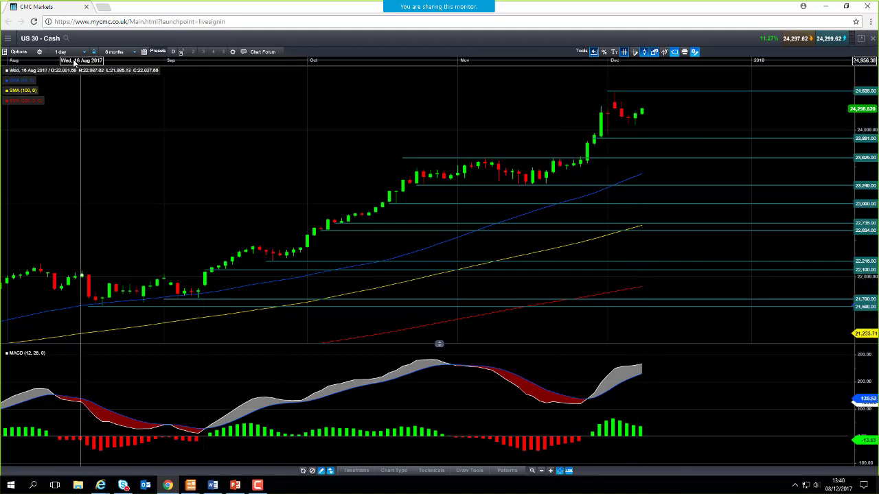
Step: Inspect the early December US 30 - Cash candles at a 1-hour interval and close the chart
{"action": "left_click", "coordinate": [68, 52]}
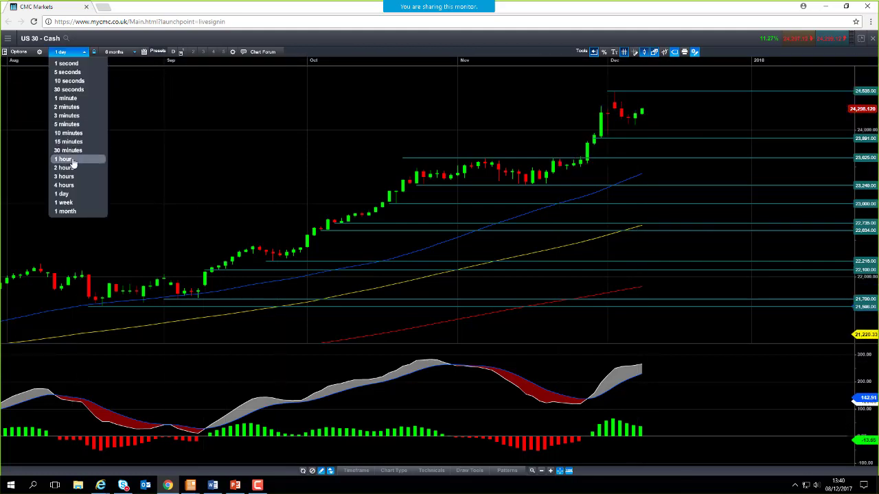
{"action": "left_click", "coordinate": [65, 159]}
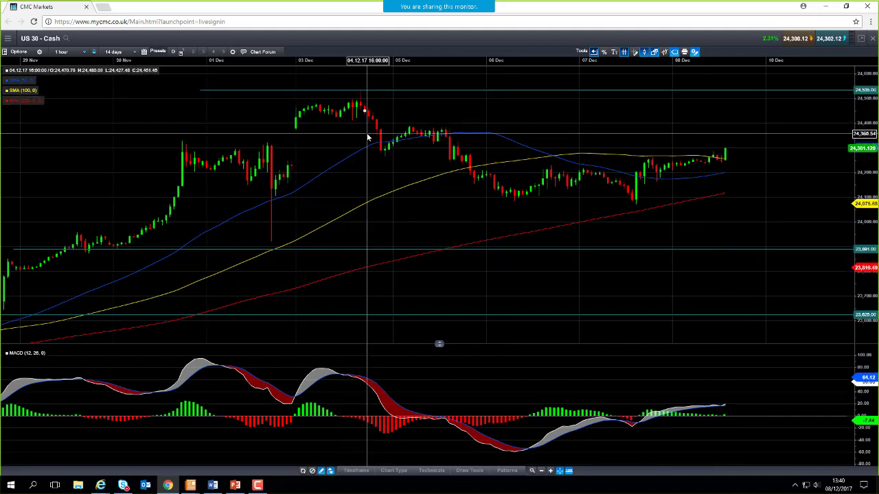
{"action": "mouse_move", "coordinate": [368, 138]}
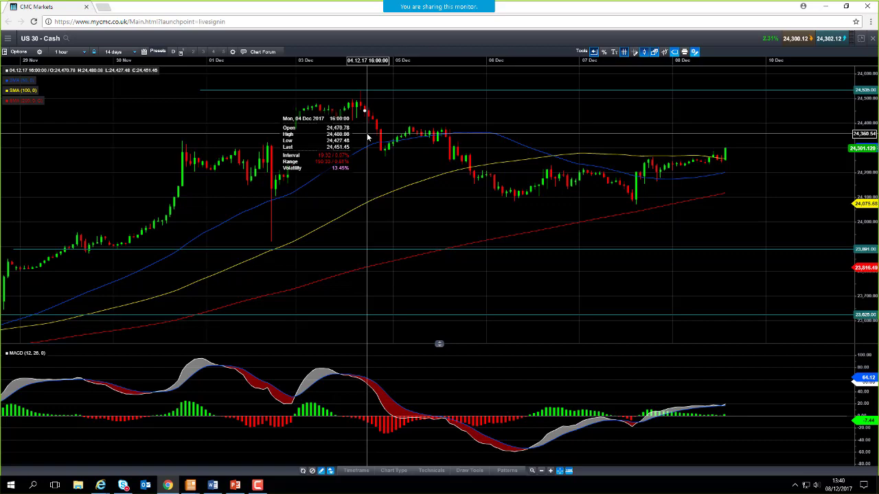
{"action": "left_click", "coordinate": [861, 38]}
{"action": "left_click", "coordinate": [595, 172]}
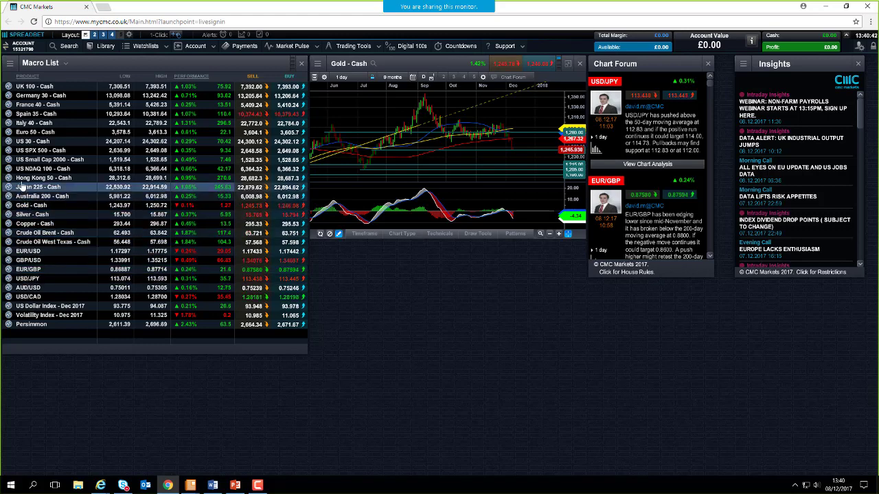
Step: Reopen the US 30 - Cash chart enlarged, check its reaction at a 1-minute interval, and close it
{"action": "left_click", "coordinate": [9, 142]}
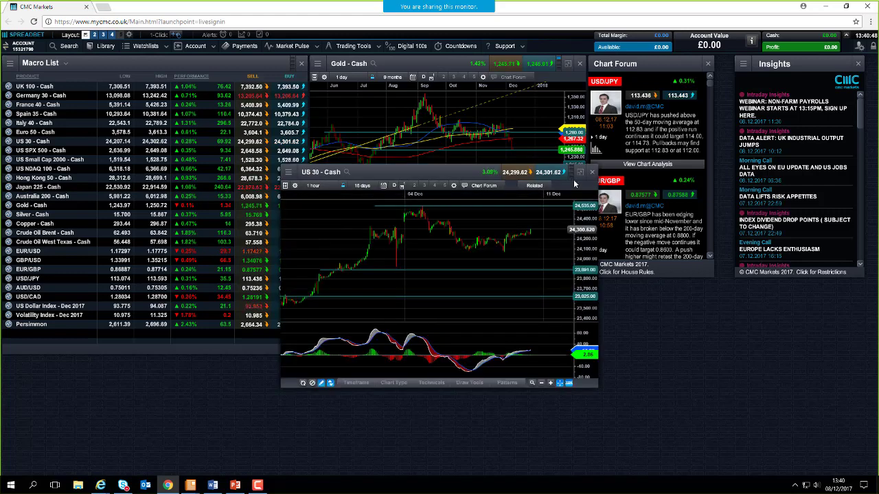
{"action": "left_click", "coordinate": [580, 179]}
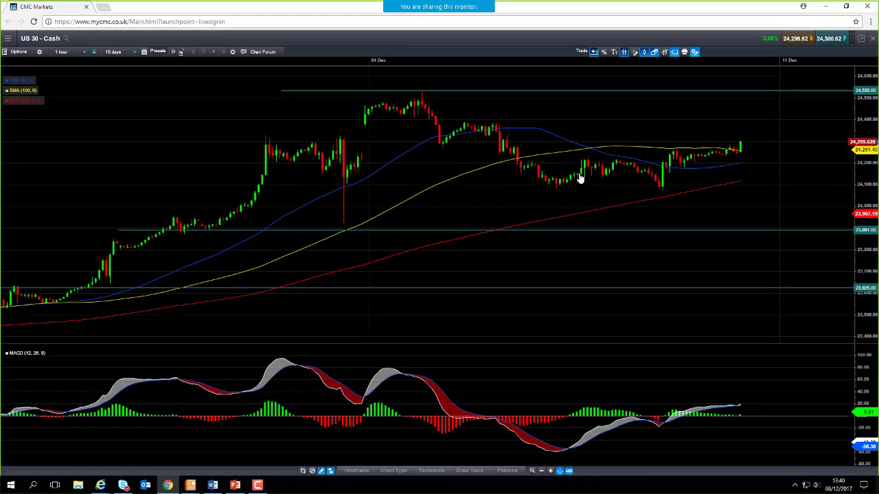
{"action": "left_click", "coordinate": [77, 53]}
{"action": "left_click", "coordinate": [75, 106]}
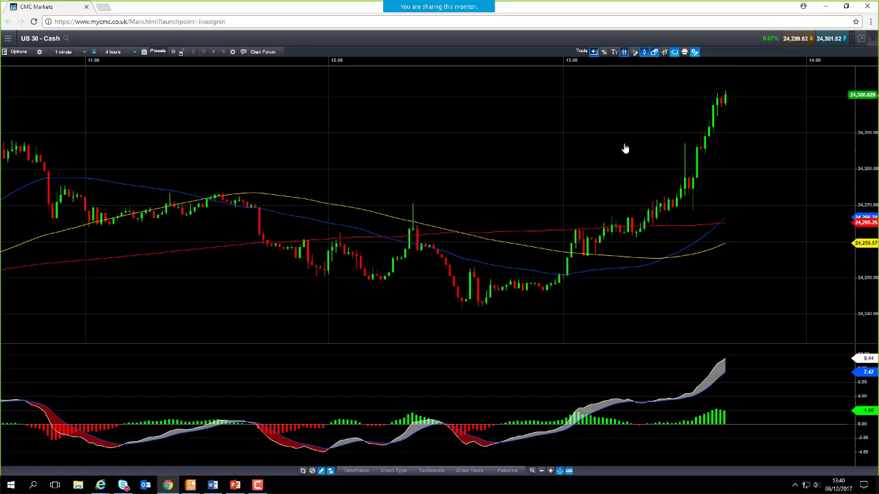
{"action": "key", "text": "Escape"}
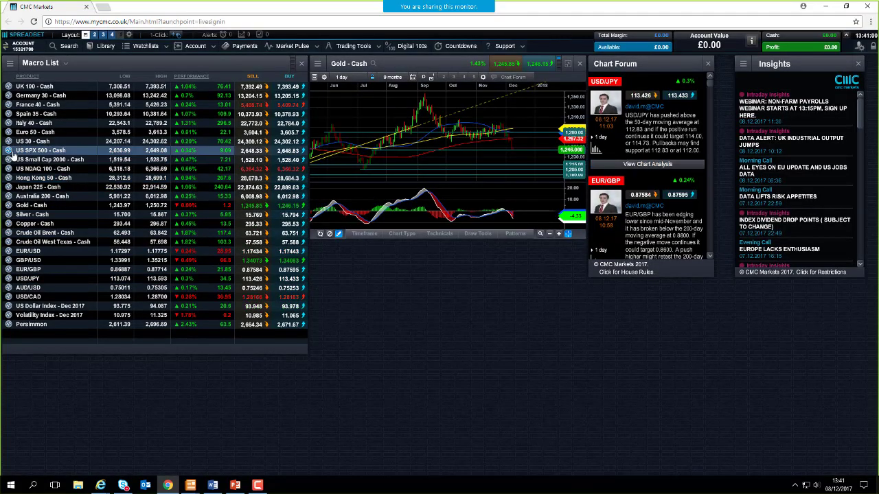
Step: Open the US SPX 500 - Cash chart from the Macro List, enlarged, and inspect the payrolls reaction at a 1-minute interval
{"action": "left_click", "coordinate": [9, 151]}
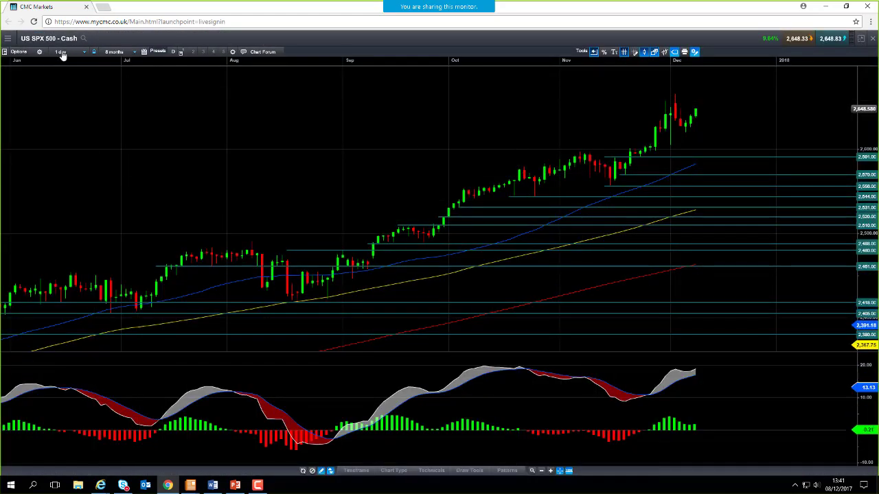
{"action": "left_click", "coordinate": [61, 52]}
{"action": "left_click", "coordinate": [66, 98]}
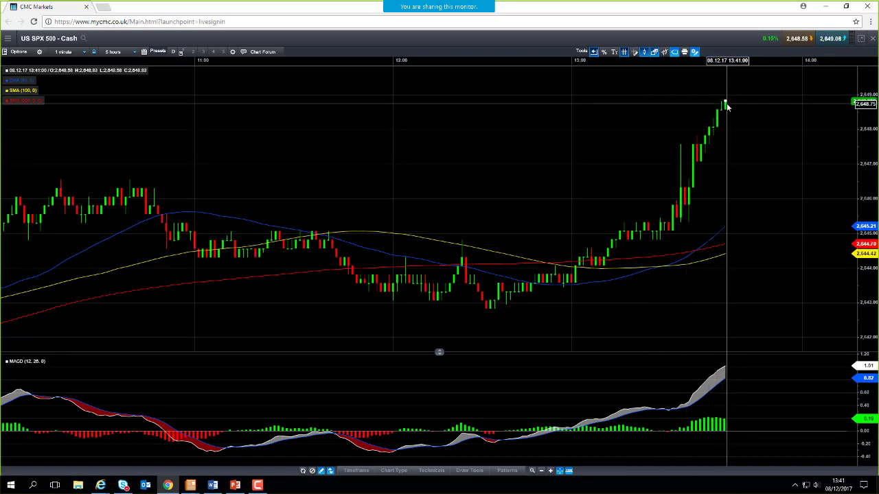
{"action": "mouse_move", "coordinate": [726, 106]}
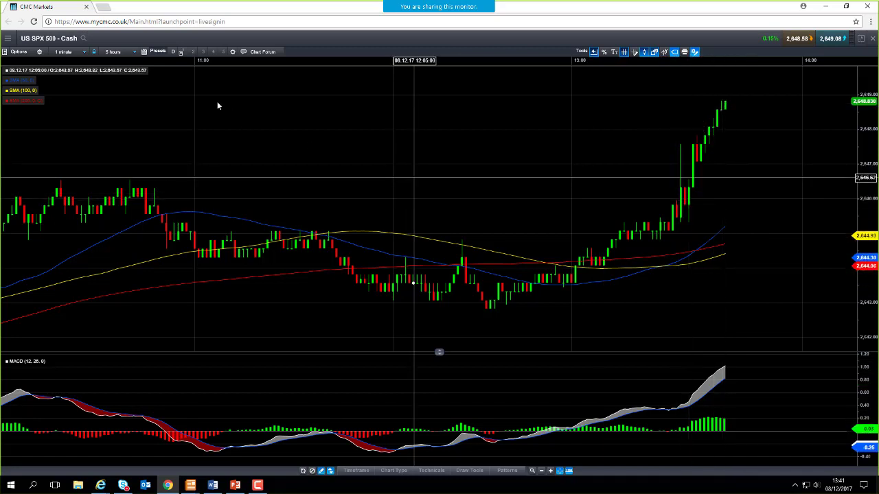
{"action": "scroll", "coordinate": [126, 96], "scroll_direction": "down", "scroll_amount": 1}
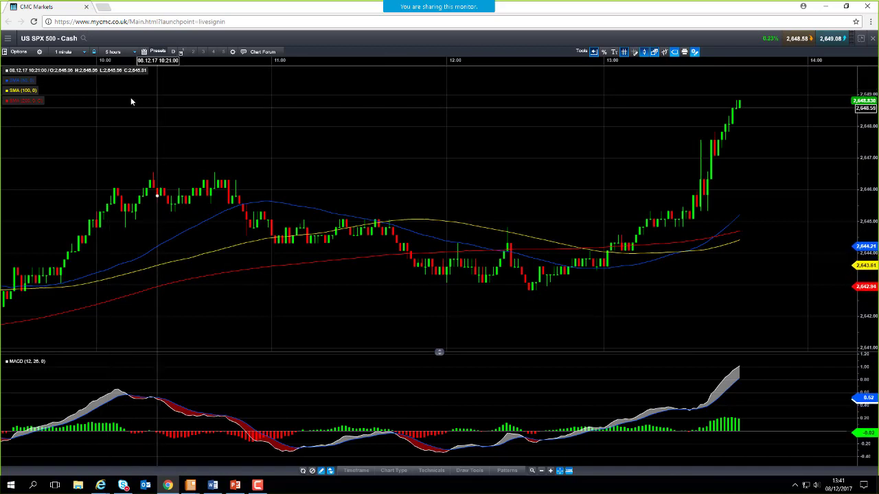
{"action": "scroll", "coordinate": [131, 97], "scroll_direction": "down", "scroll_amount": 1}
Step: Compare the US SPX 500 - Cash moves at a 1-hour interval and then at a 1-day interval
{"action": "left_click", "coordinate": [65, 52]}
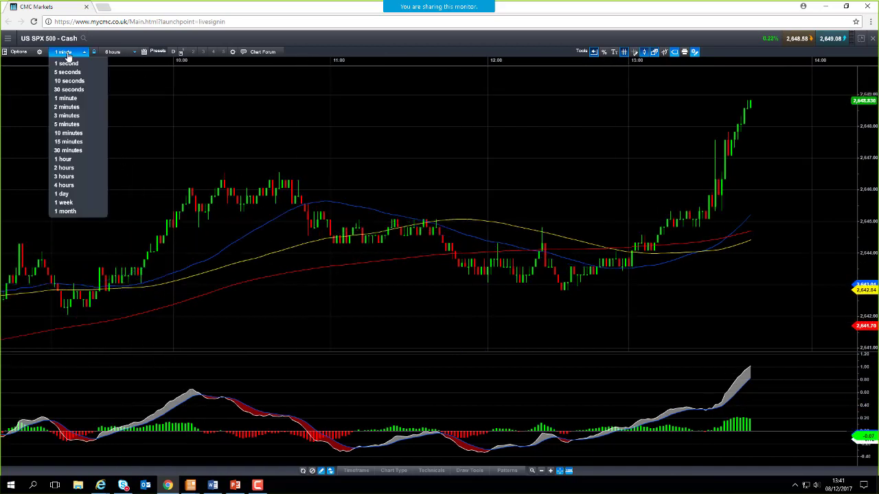
{"action": "left_click", "coordinate": [69, 160]}
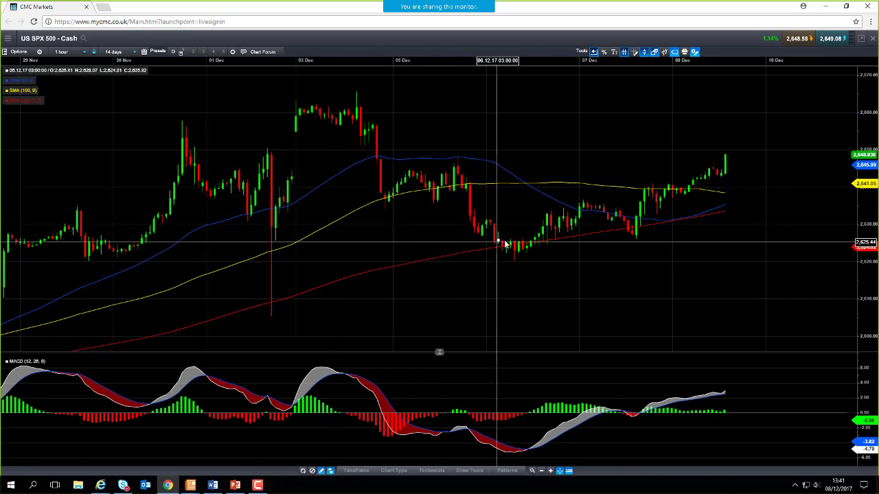
{"action": "left_click", "coordinate": [74, 53]}
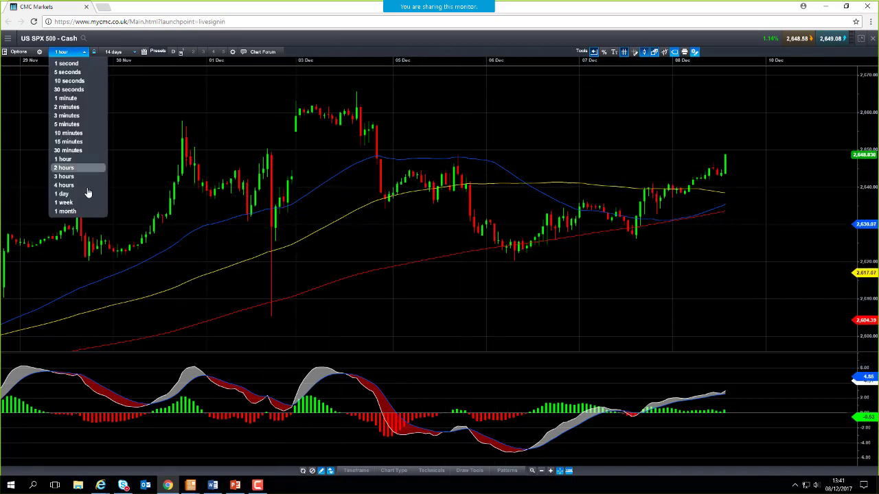
{"action": "left_click", "coordinate": [62, 195]}
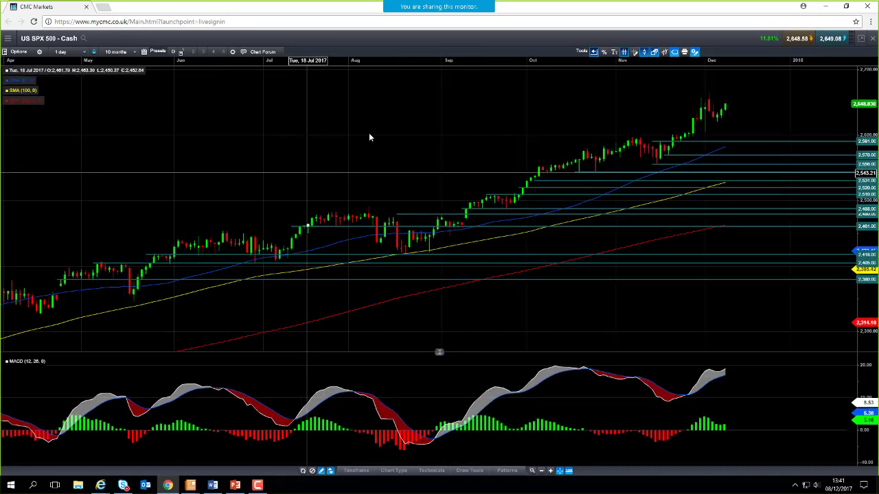
Step: Examine the US SPX 500 - Cash daily candles from mid-November into early December and close the chart
{"action": "scroll", "coordinate": [407, 147], "scroll_direction": "up", "scroll_amount": 1}
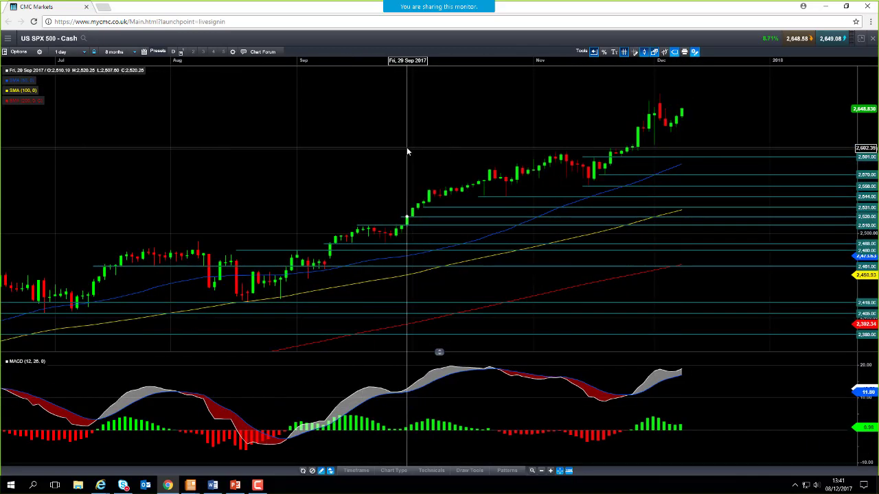
{"action": "left_click", "coordinate": [206, 266]}
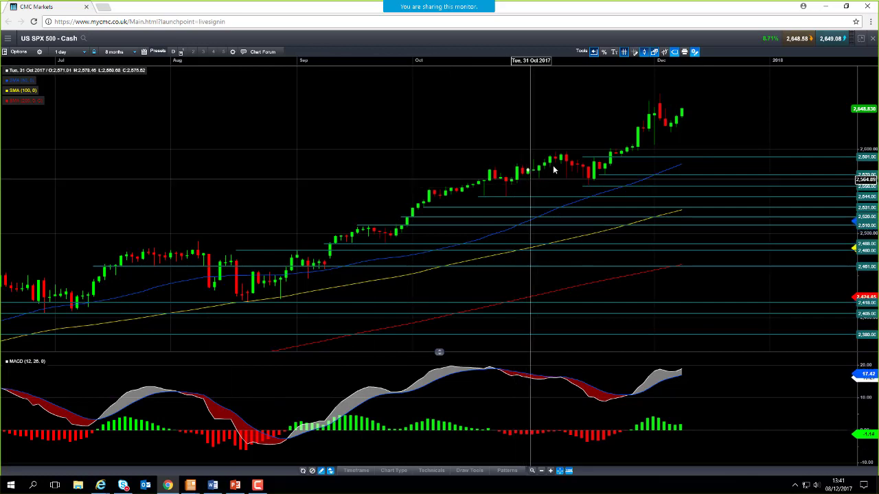
{"action": "scroll", "coordinate": [553, 169], "scroll_direction": "up", "scroll_amount": 1}
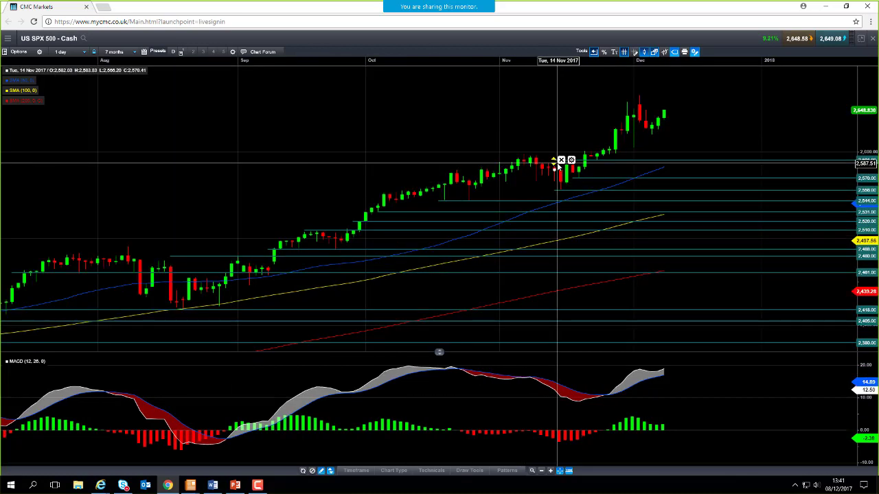
{"action": "mouse_move", "coordinate": [560, 167]}
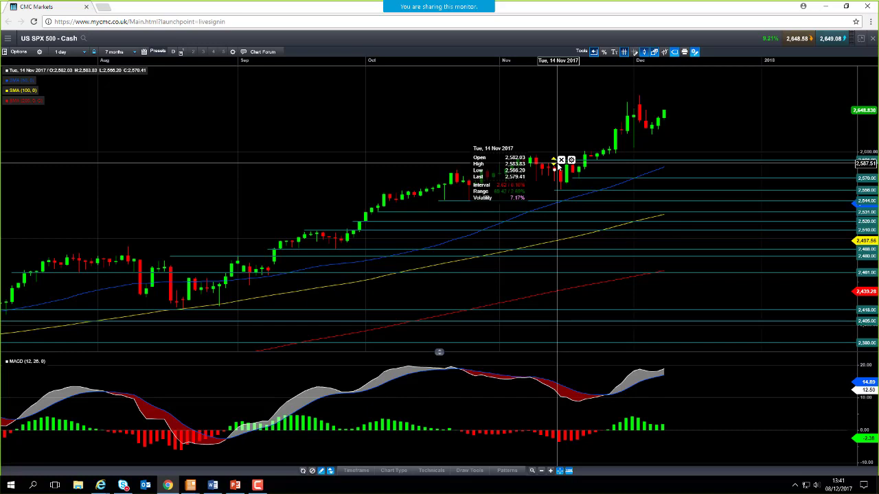
{"action": "scroll", "coordinate": [560, 167], "scroll_direction": "up", "scroll_amount": 2}
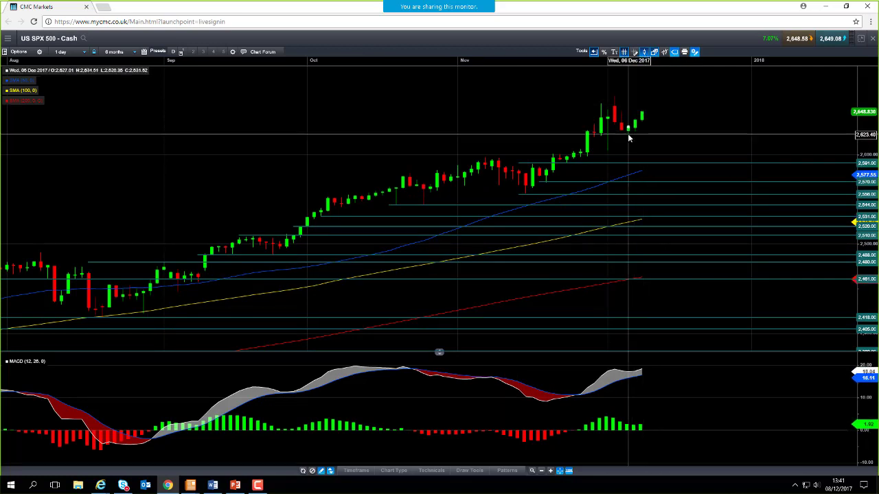
{"action": "mouse_move", "coordinate": [635, 135]}
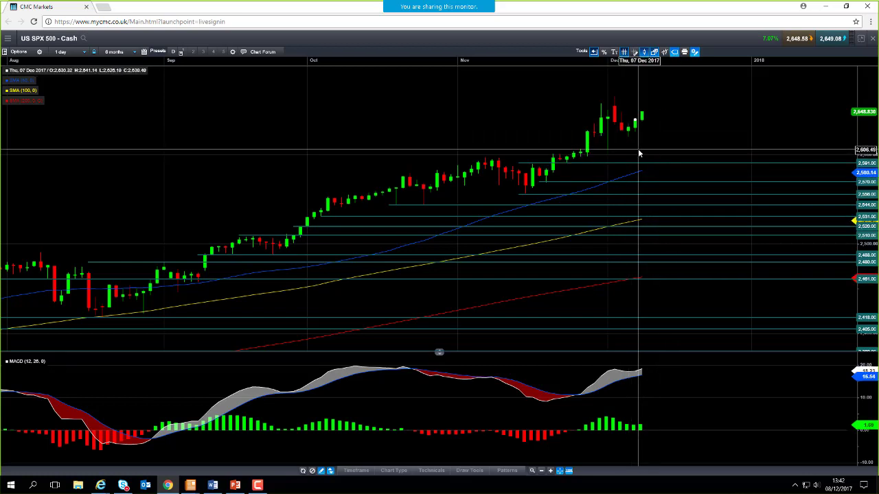
{"action": "mouse_move", "coordinate": [638, 153]}
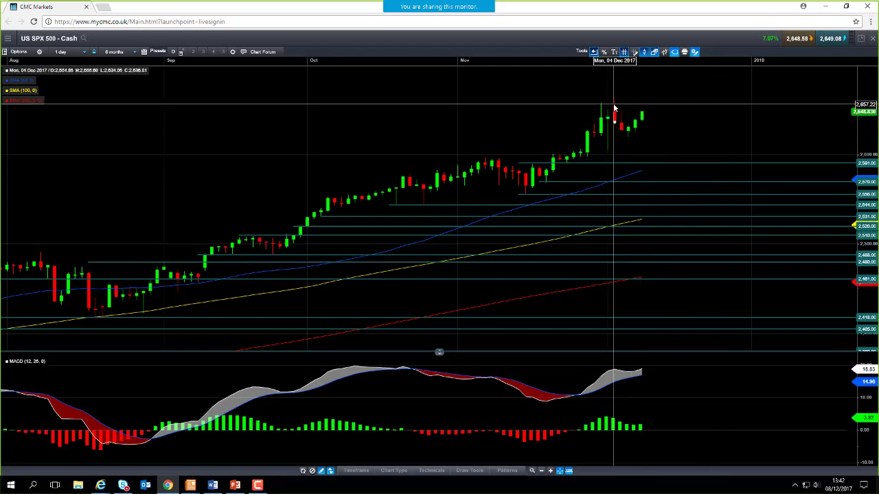
{"action": "mouse_move", "coordinate": [615, 108]}
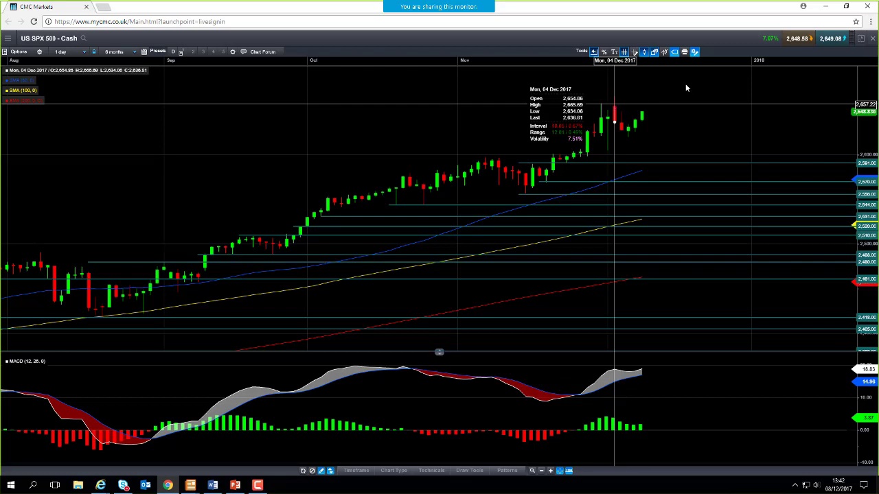
{"action": "left_click", "coordinate": [861, 39]}
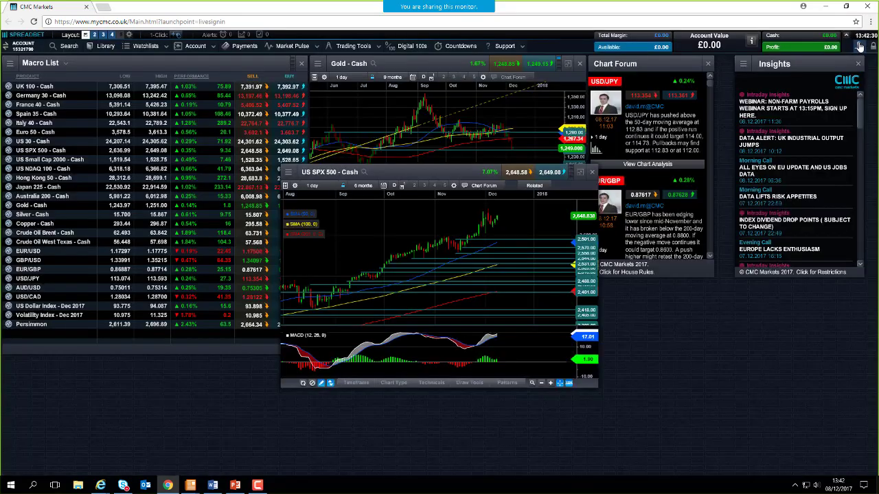
{"action": "left_click", "coordinate": [592, 171]}
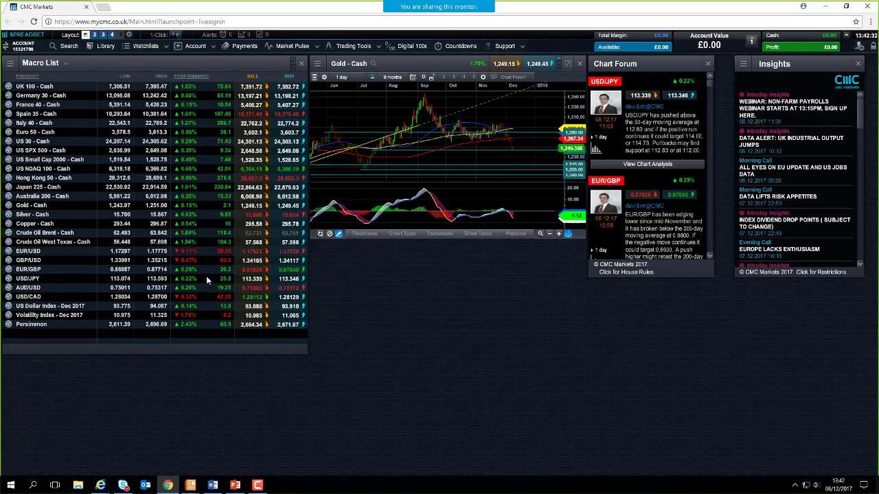
Step: Open the US NDAQ 100 - Cash chart from the Macro List, enlarged, and inspect the payrolls reaction at a 1-minute interval
{"action": "right_click", "coordinate": [17, 180]}
{"action": "left_click", "coordinate": [483, 317]}
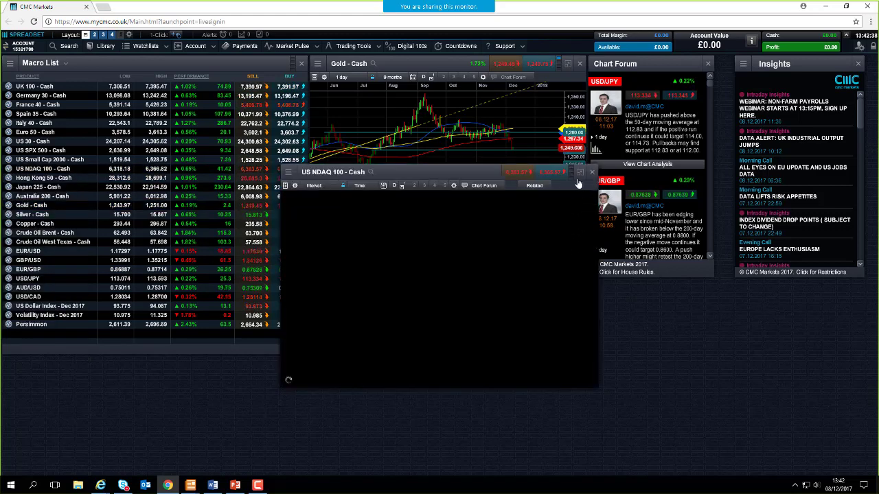
{"action": "left_click", "coordinate": [575, 172]}
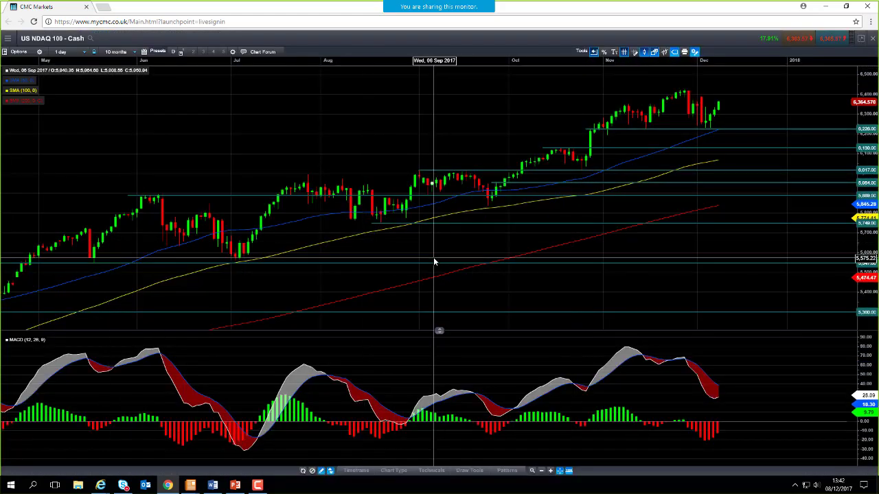
{"action": "mouse_move", "coordinate": [434, 262]}
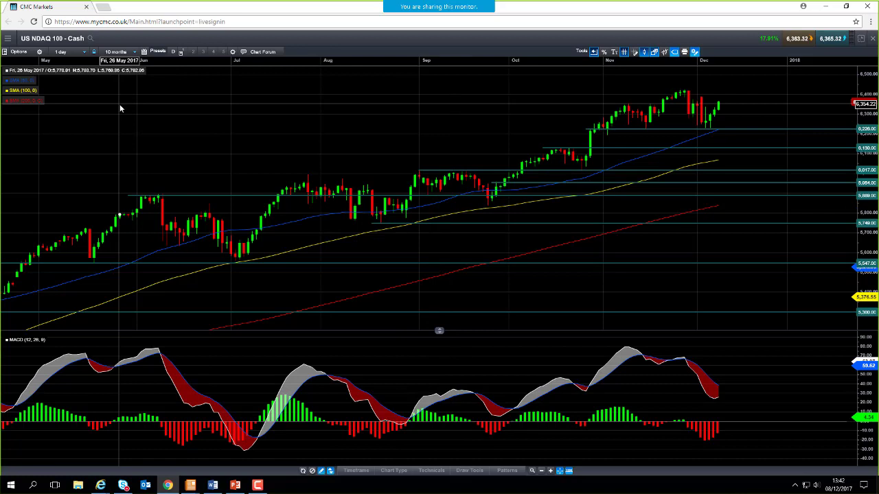
{"action": "left_click", "coordinate": [64, 52]}
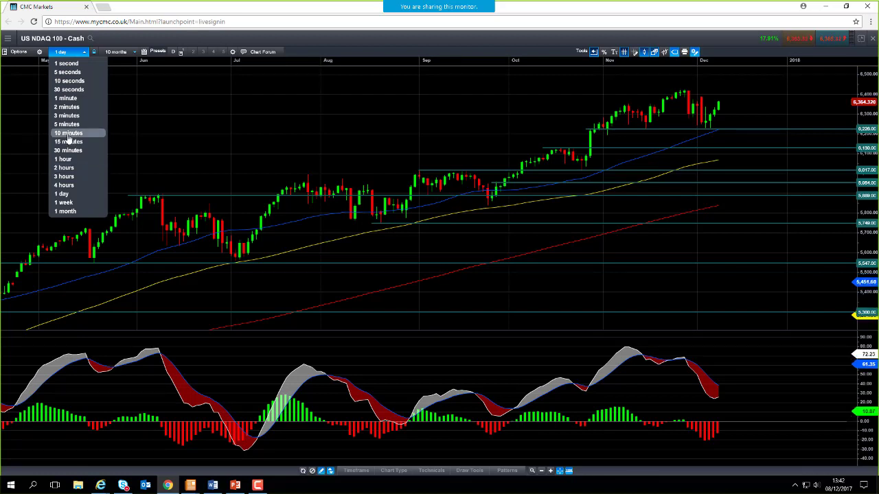
{"action": "left_click", "coordinate": [69, 100]}
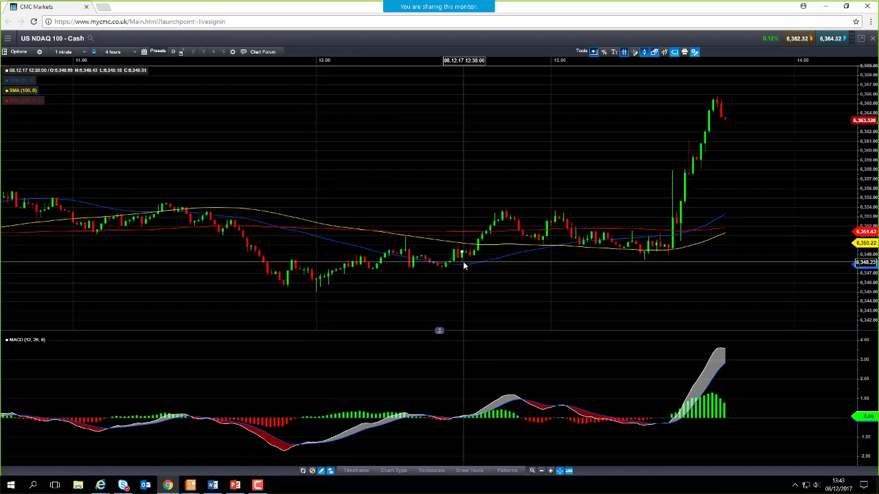
{"action": "mouse_move", "coordinate": [464, 266]}
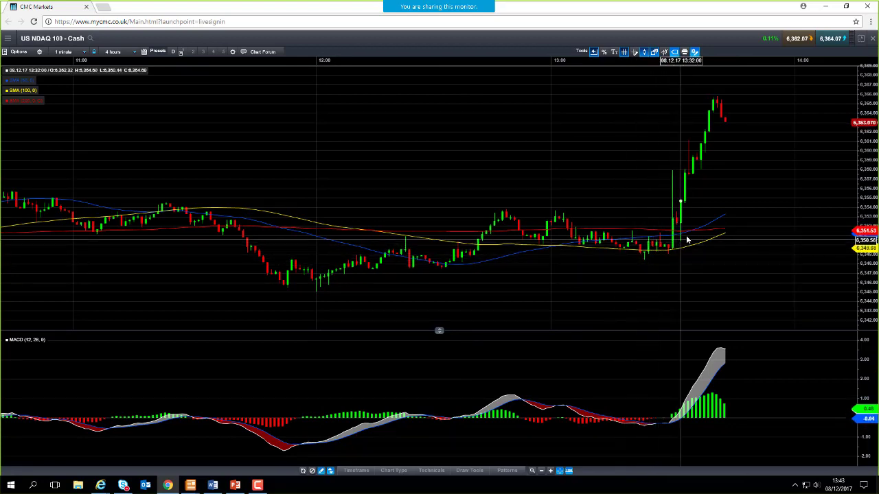
Step: Compare the US NDAQ 100 - Cash moves at a 5-minute interval and then at a 1-day interval
{"action": "left_click", "coordinate": [69, 53]}
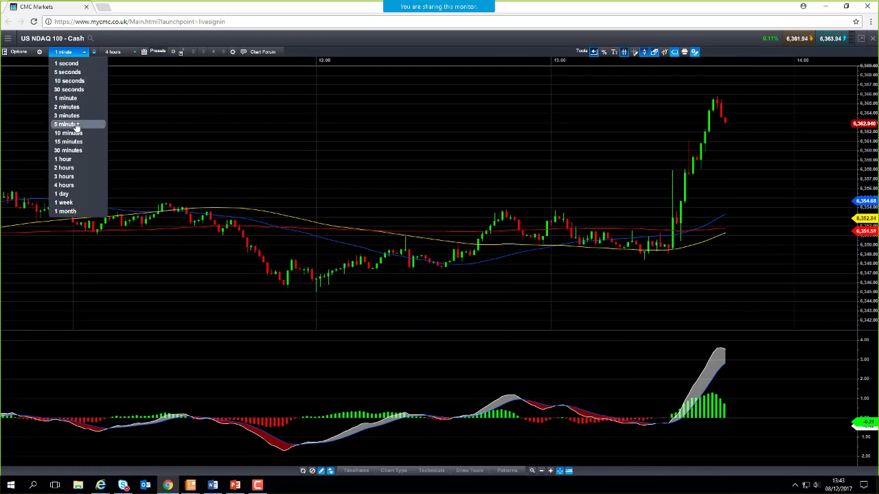
{"action": "left_click", "coordinate": [74, 125]}
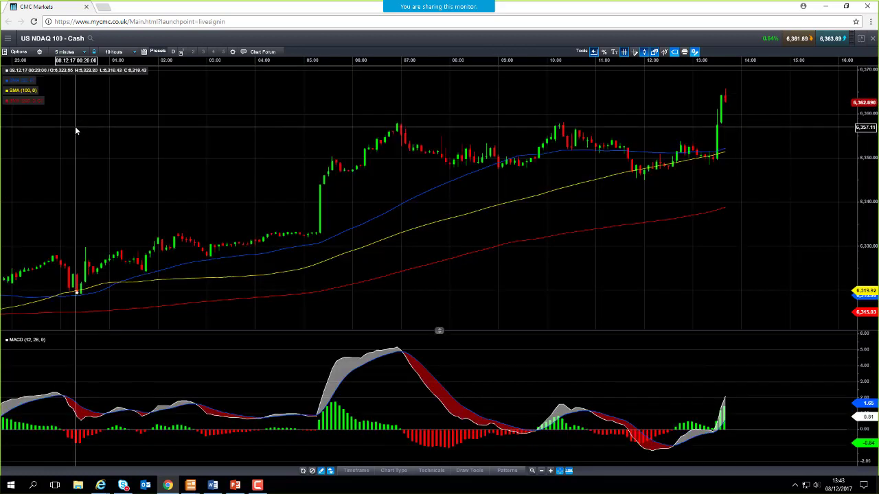
{"action": "left_click", "coordinate": [66, 54]}
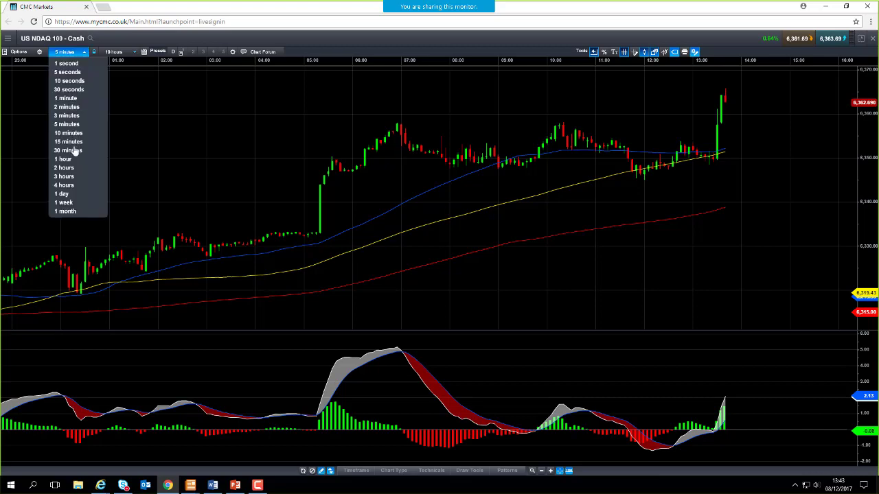
{"action": "left_click", "coordinate": [76, 194]}
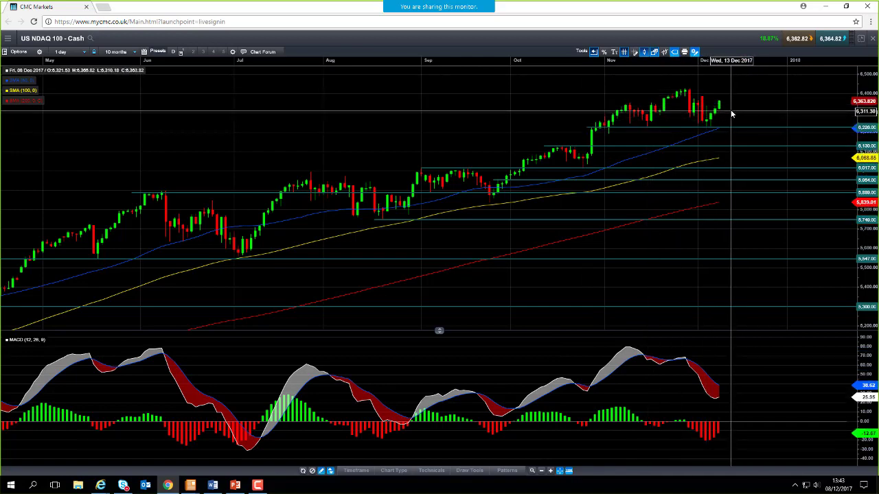
Step: Inspect the late November and early December daily candles of US NDAQ 100 - Cash and close the chart
{"action": "scroll", "coordinate": [731, 111], "scroll_direction": "up", "scroll_amount": 1}
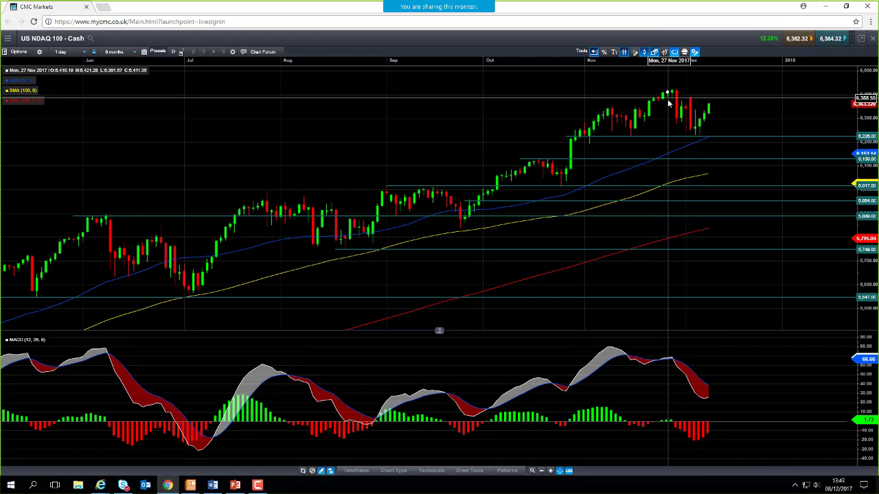
{"action": "mouse_move", "coordinate": [671, 110]}
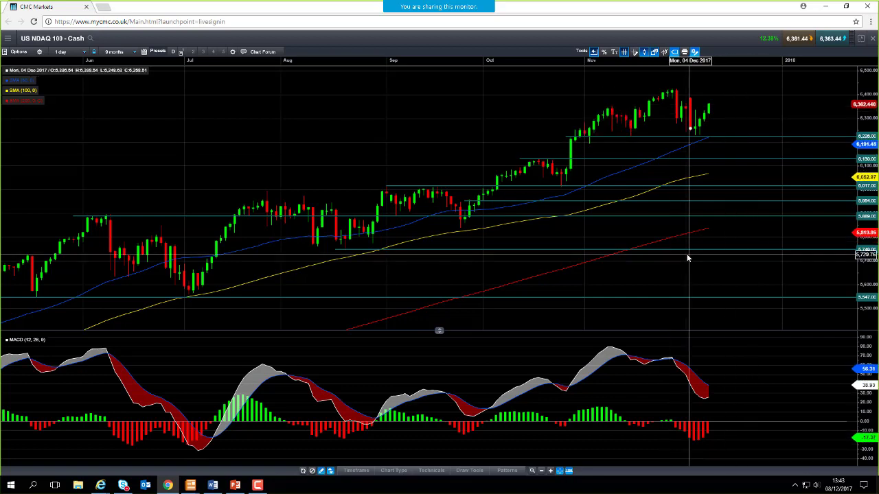
{"action": "left_click", "coordinate": [862, 40]}
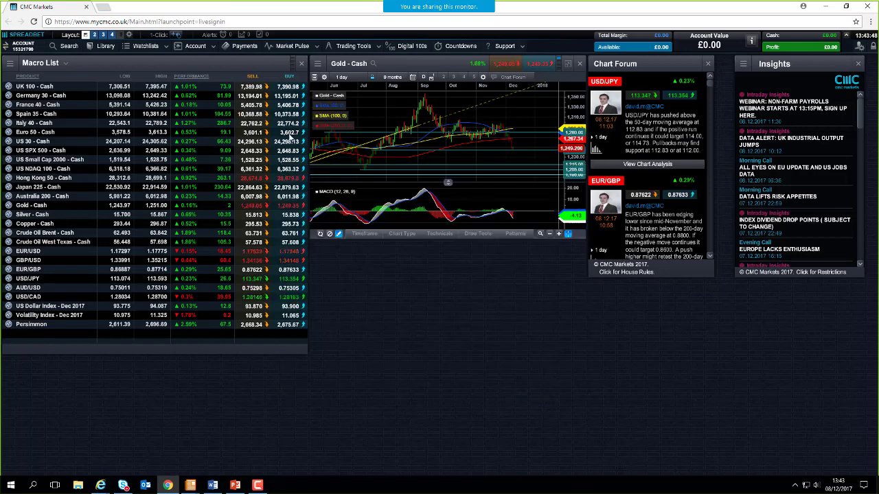
Step: Open the saved UK 100 - Cash chart from the Macro List, enlarged, and inspect the payrolls reaction at a 1-minute interval
{"action": "right_click", "coordinate": [38, 86]}
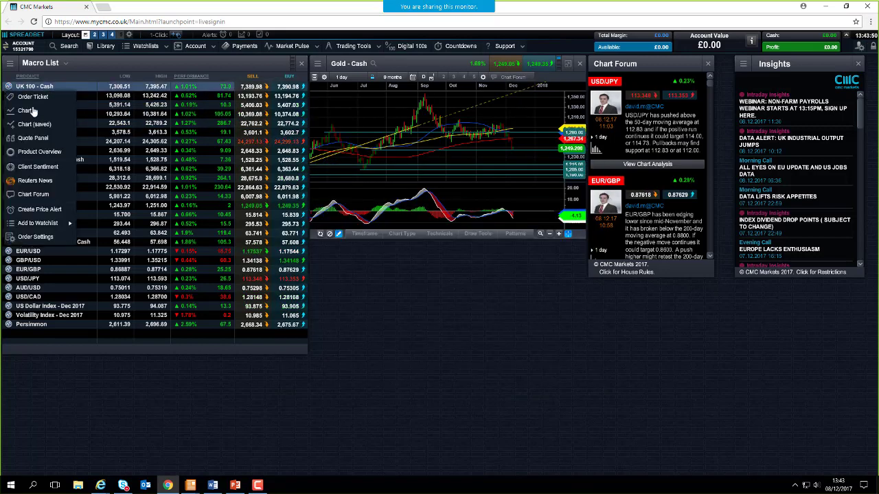
{"action": "left_click", "coordinate": [52, 128]}
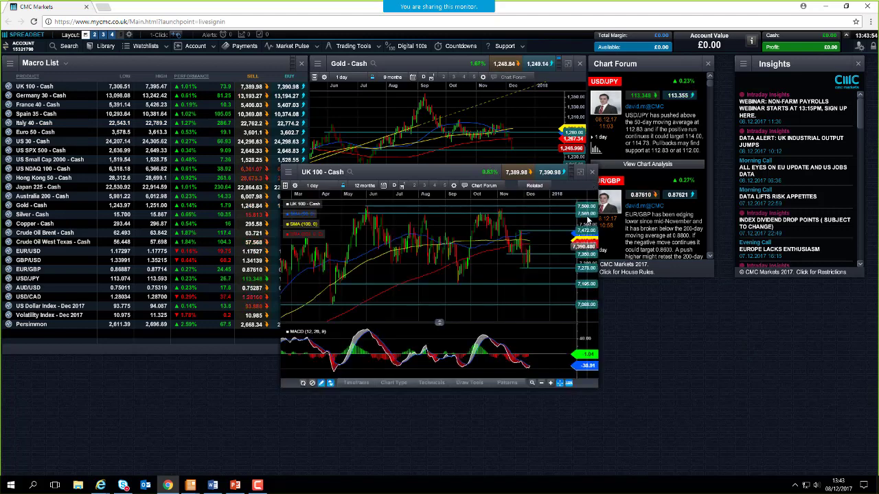
{"action": "left_click", "coordinate": [580, 174]}
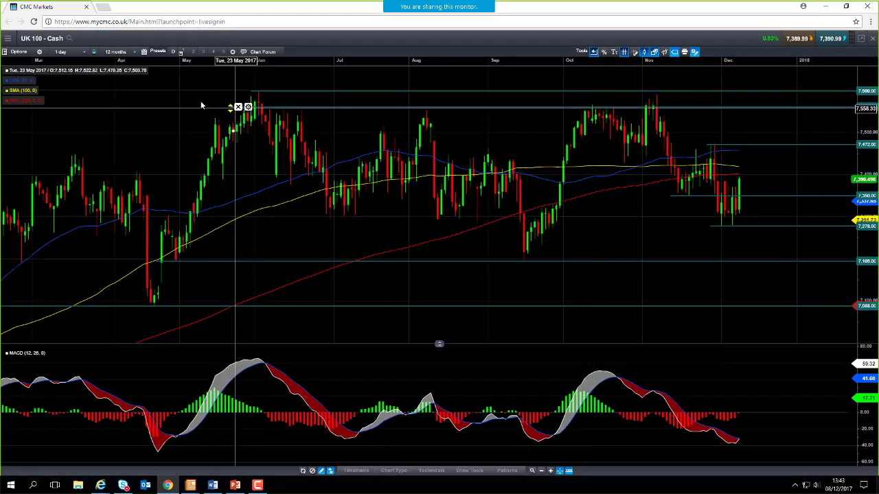
{"action": "left_click", "coordinate": [69, 55]}
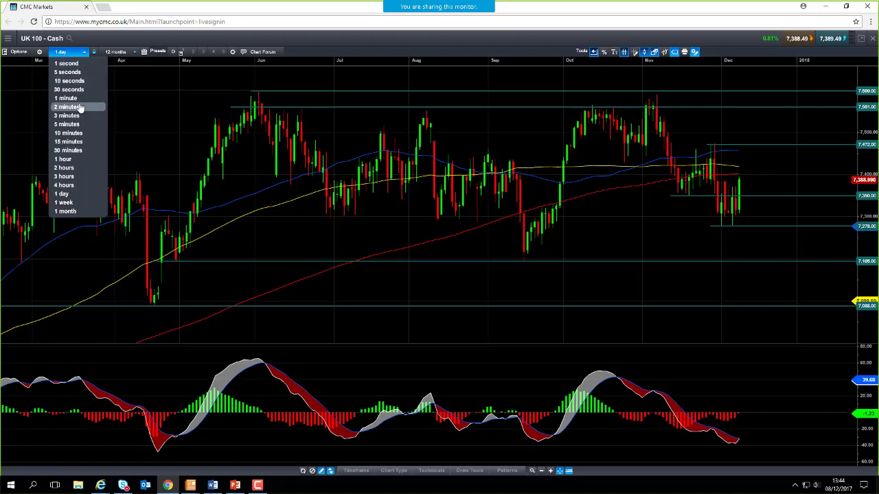
{"action": "left_click", "coordinate": [80, 101]}
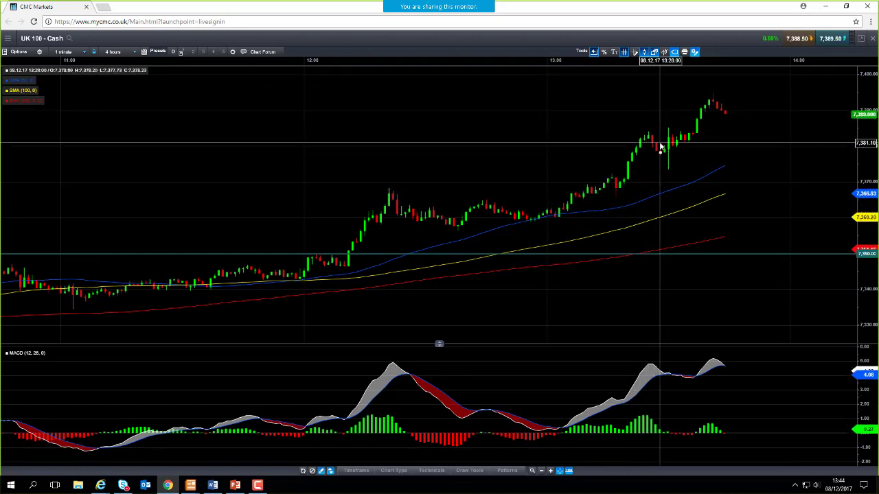
{"action": "mouse_move", "coordinate": [660, 147]}
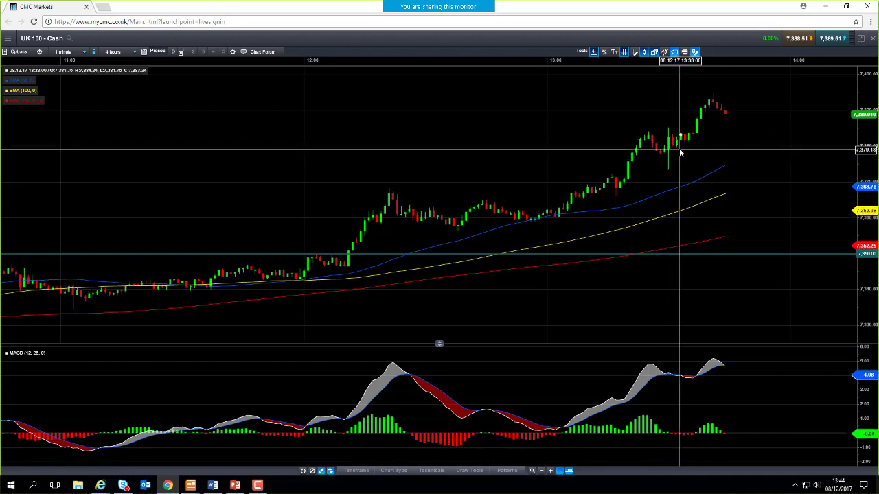
{"action": "mouse_move", "coordinate": [711, 108]}
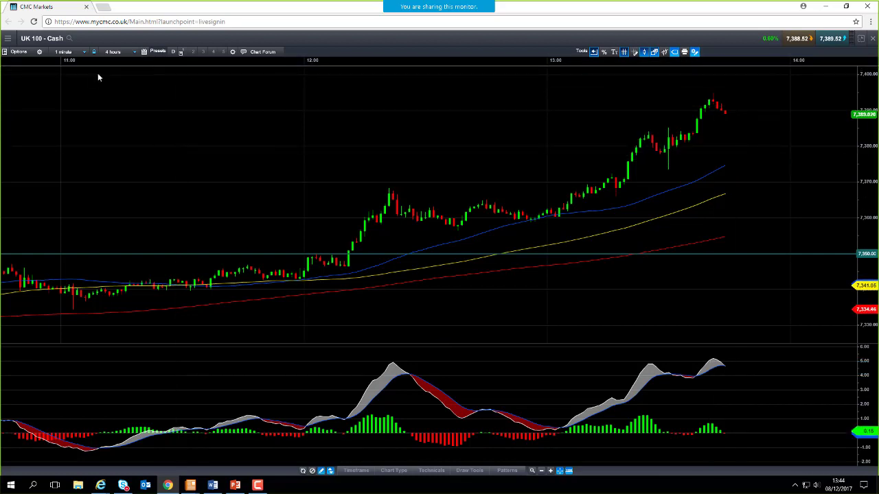
Step: Compare the UK 100 - Cash moves at a 1-hour interval and then at a 4-hour interval
{"action": "left_click", "coordinate": [63, 54]}
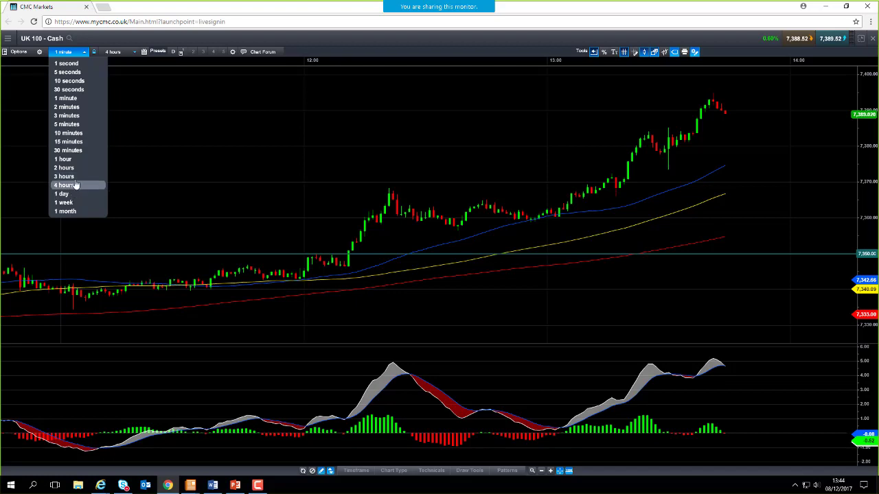
{"action": "left_click", "coordinate": [63, 159]}
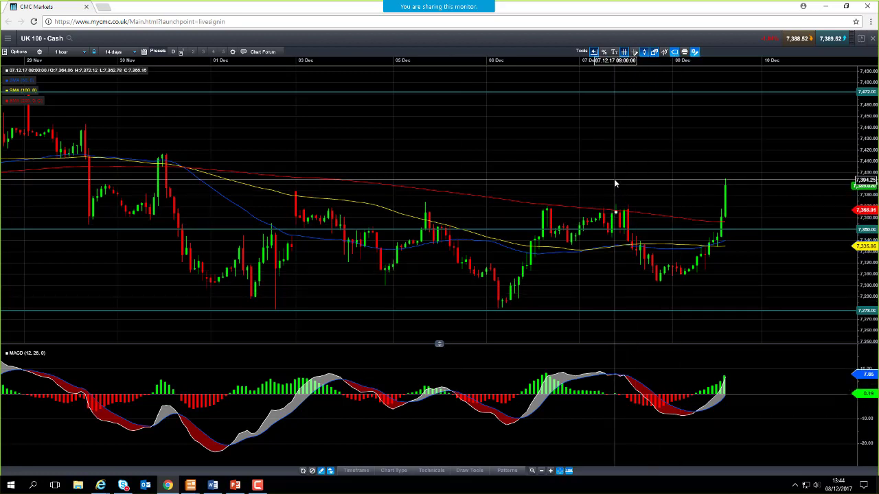
{"action": "mouse_move", "coordinate": [614, 181]}
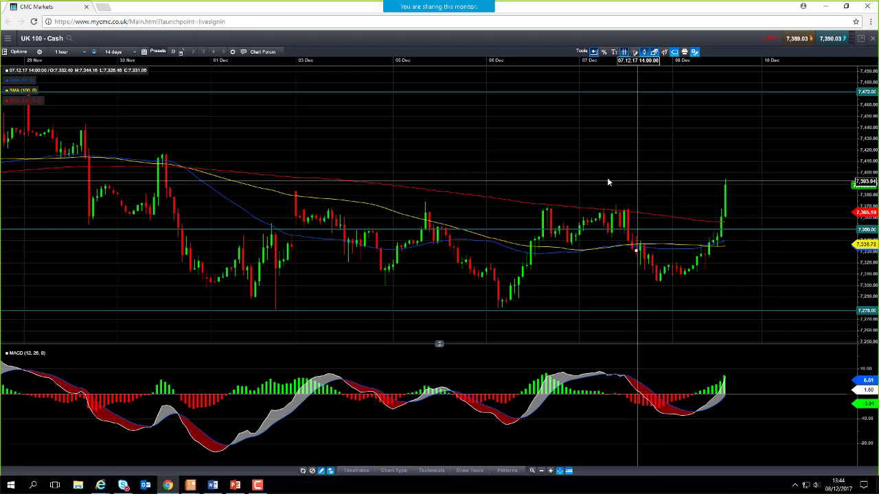
{"action": "left_click", "coordinate": [69, 52]}
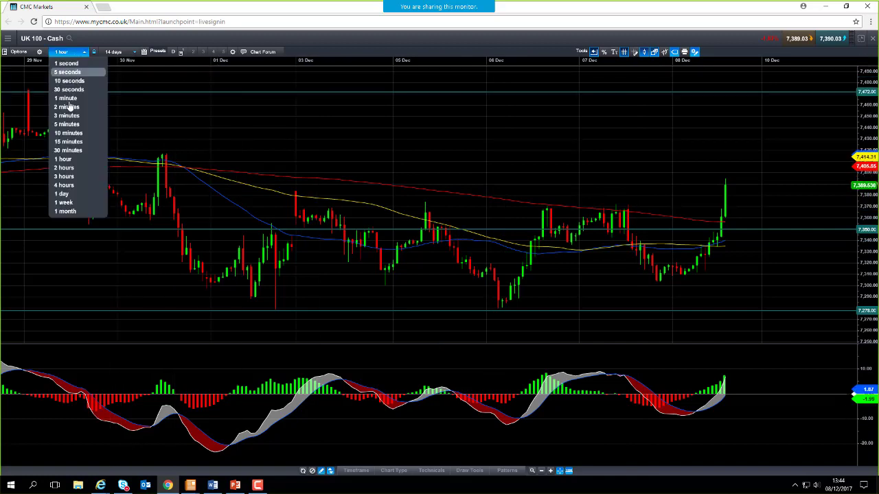
{"action": "left_click", "coordinate": [80, 185]}
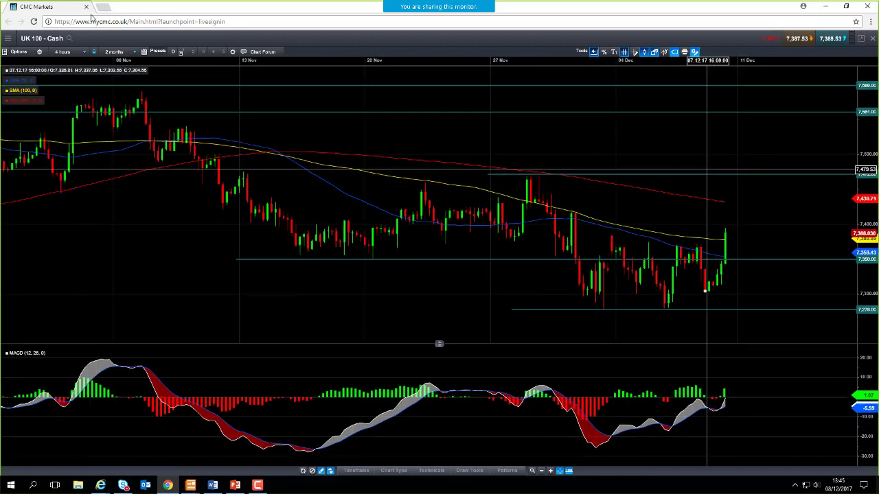
Step: Show UK 100 - Cash at a 1-day interval and examine the daily trend up to the early November highs
{"action": "left_click", "coordinate": [64, 54]}
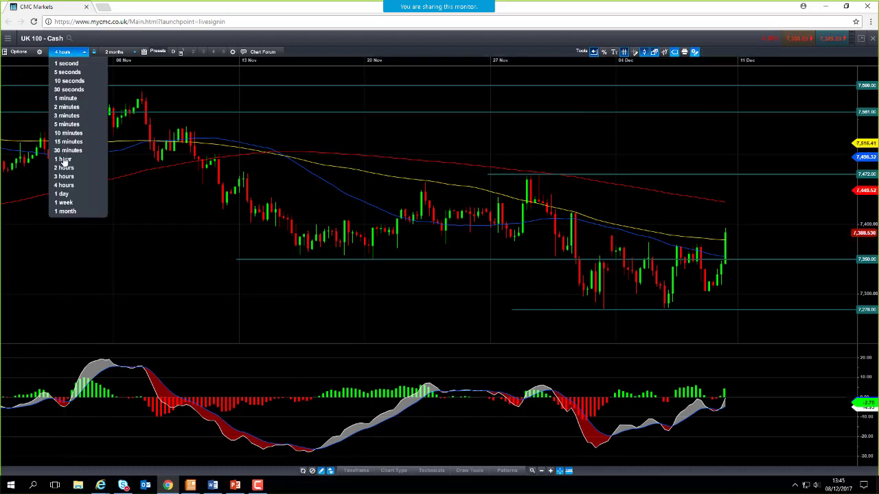
{"action": "left_click", "coordinate": [77, 194]}
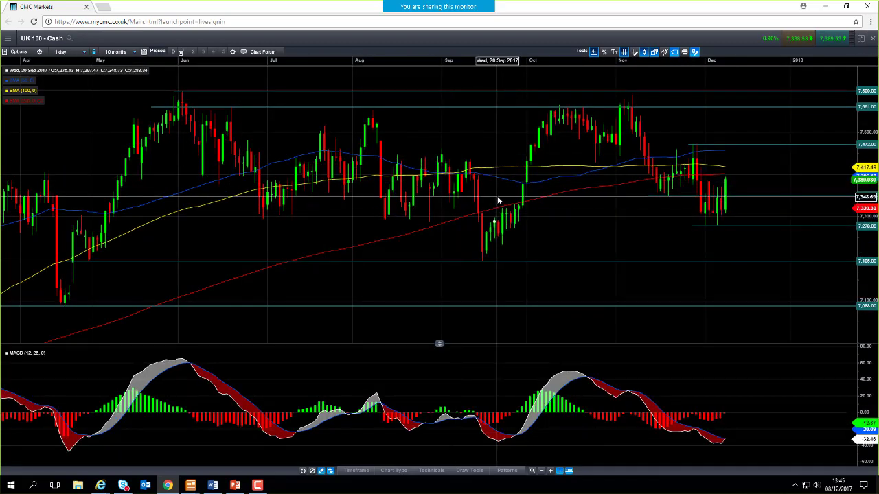
{"action": "scroll", "coordinate": [498, 196], "scroll_direction": "up", "scroll_amount": 2}
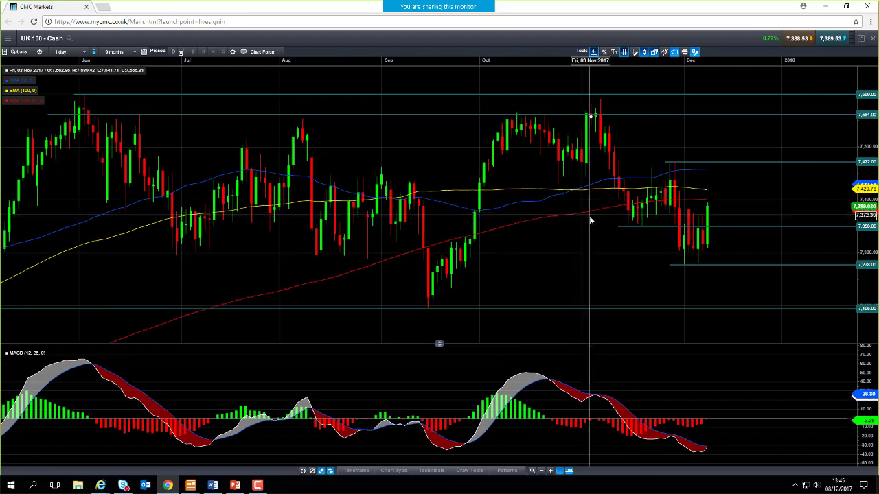
{"action": "scroll", "coordinate": [588, 216], "scroll_direction": "down", "scroll_amount": 1}
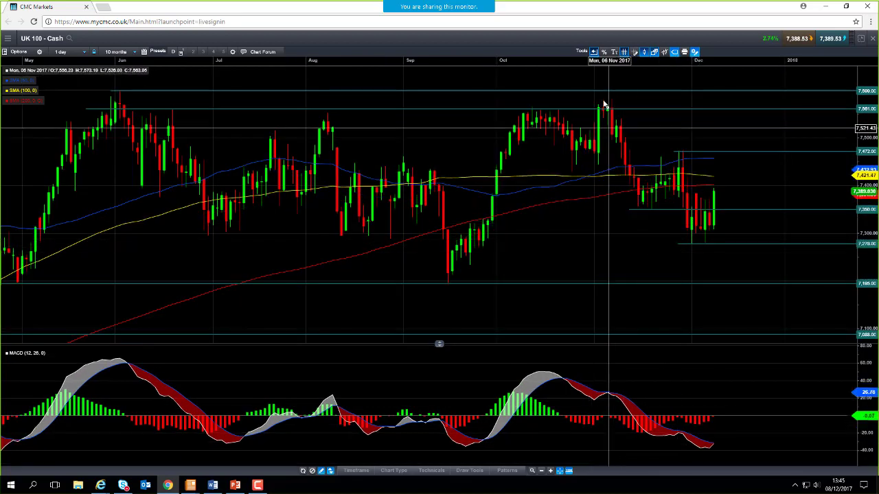
{"action": "mouse_move", "coordinate": [604, 104]}
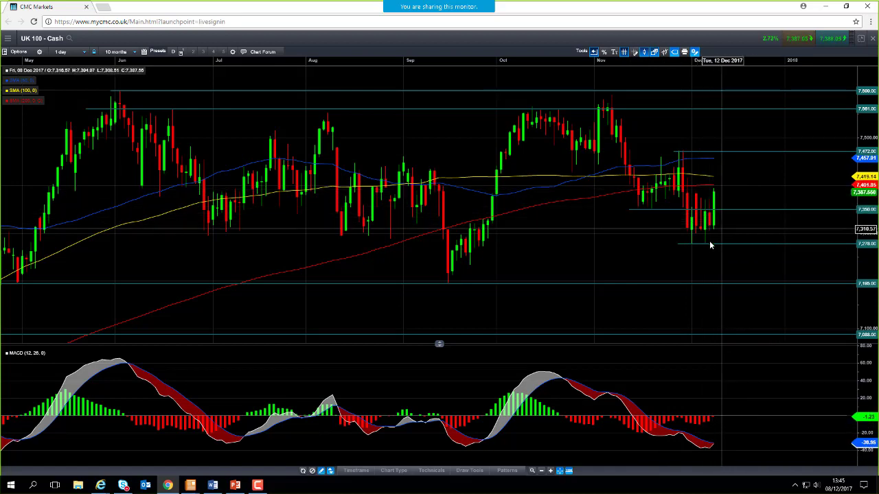
Step: Inspect the December daily candles of UK 100 - Cash against the nearby support, resistance and moving averages, and close the chart
{"action": "mouse_move", "coordinate": [710, 245]}
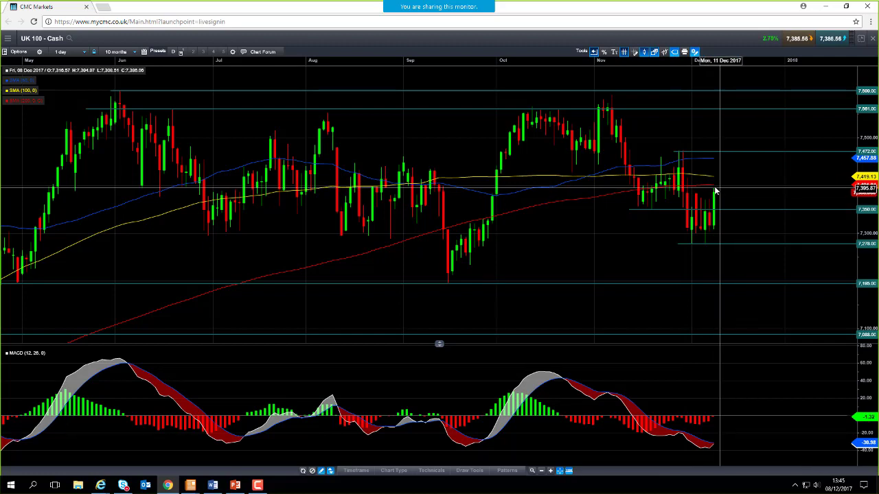
{"action": "mouse_move", "coordinate": [715, 190]}
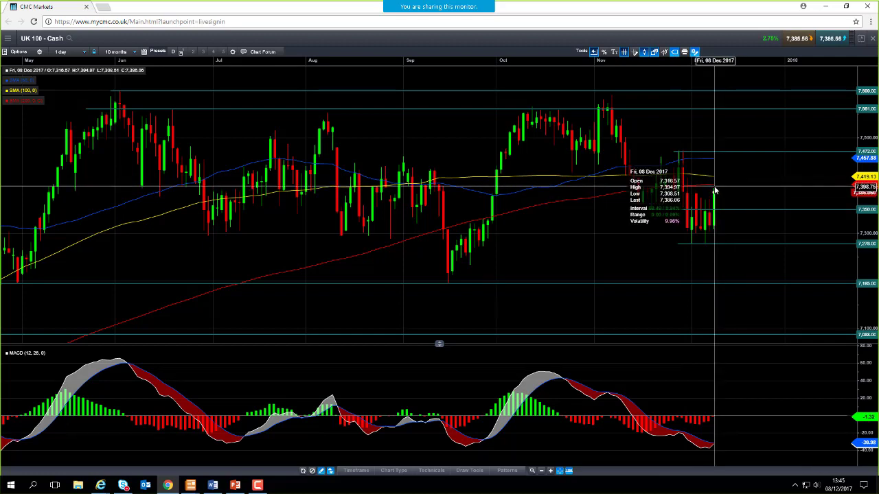
{"action": "left_click", "coordinate": [680, 152]}
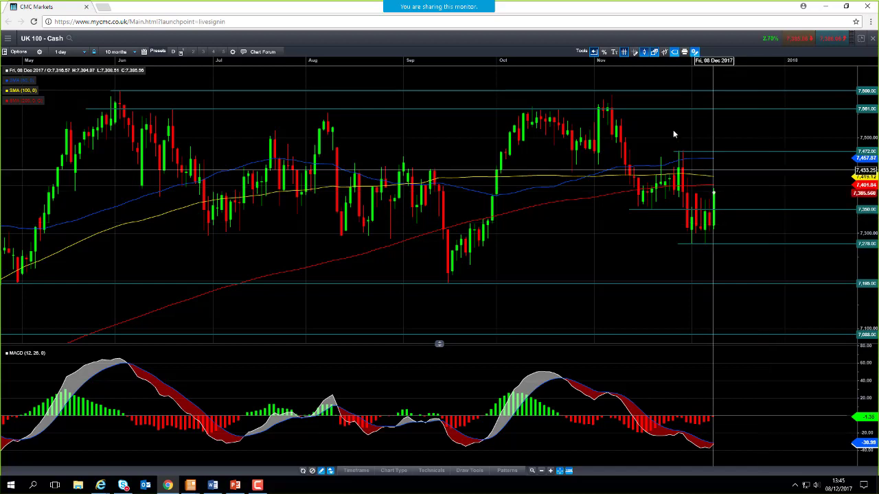
{"action": "left_click_drag", "start_coordinate": [718, 243], "coordinate": [718, 245]}
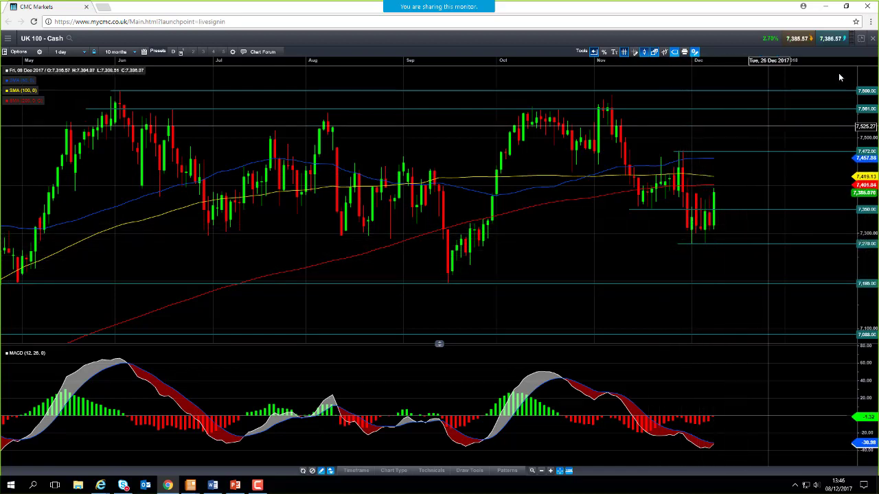
{"action": "left_click", "coordinate": [872, 40]}
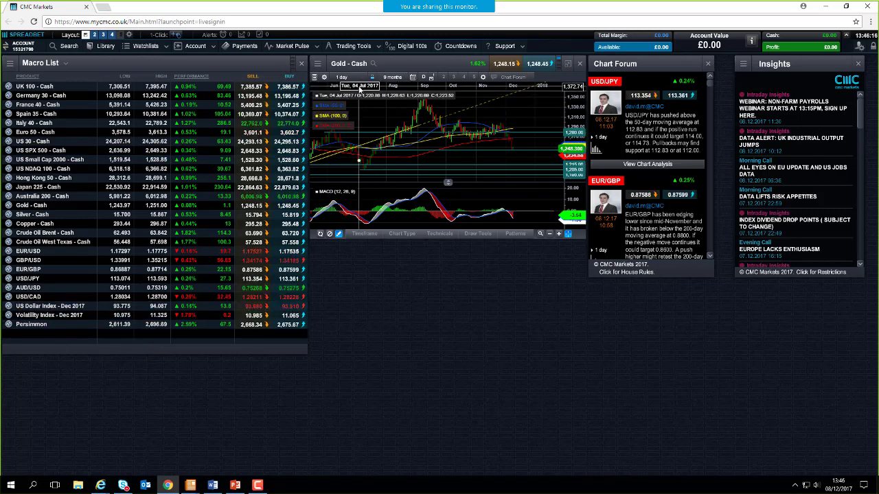
Step: Open the Market Calendar, check the announcements for 8 December 2017 and close it
{"action": "left_click", "coordinate": [305, 47]}
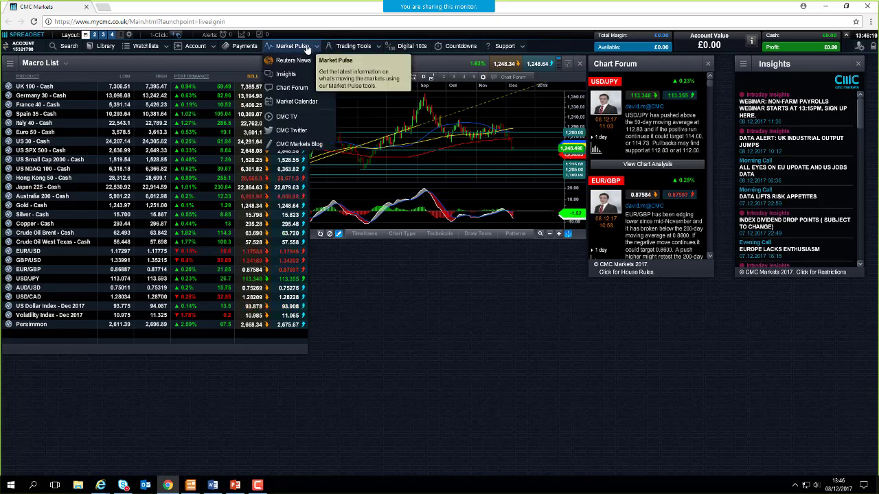
{"action": "left_click", "coordinate": [322, 102]}
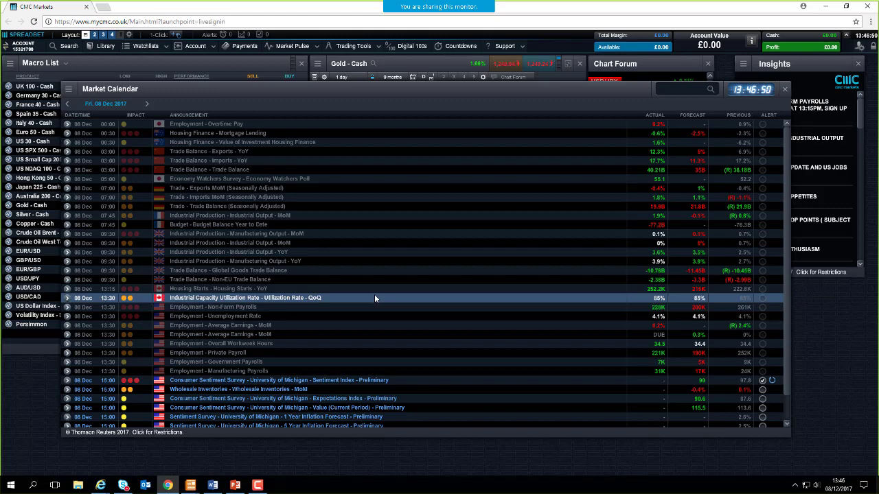
{"action": "left_click", "coordinate": [785, 89]}
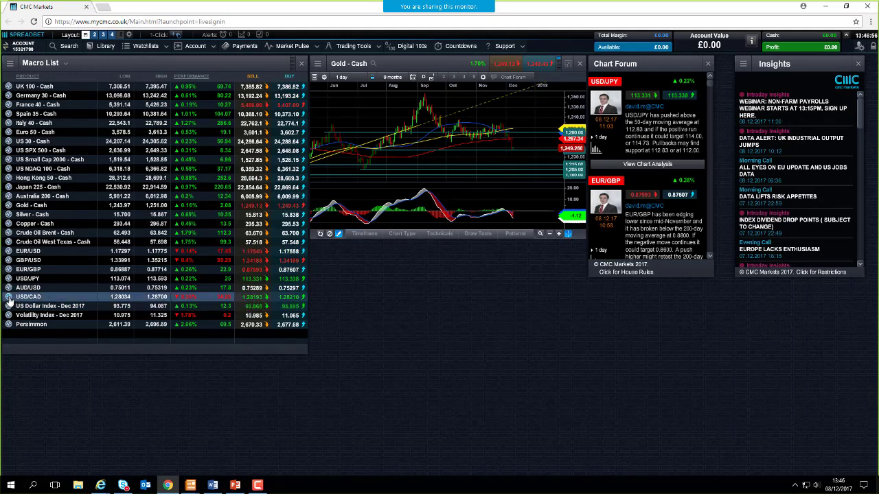
Step: Open the saved USD/CAD chart from the Macro List, enlarged, and inspect the payrolls reaction at a 1-minute interval
{"action": "left_click", "coordinate": [8, 296]}
{"action": "left_click", "coordinate": [533, 375]}
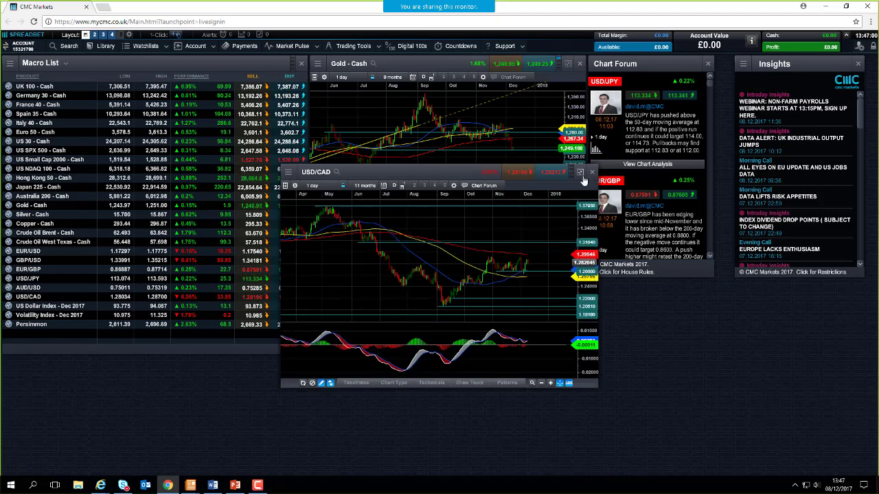
{"action": "left_click", "coordinate": [582, 172]}
{"action": "scroll", "coordinate": [787, 287], "scroll_direction": "up", "scroll_amount": 1}
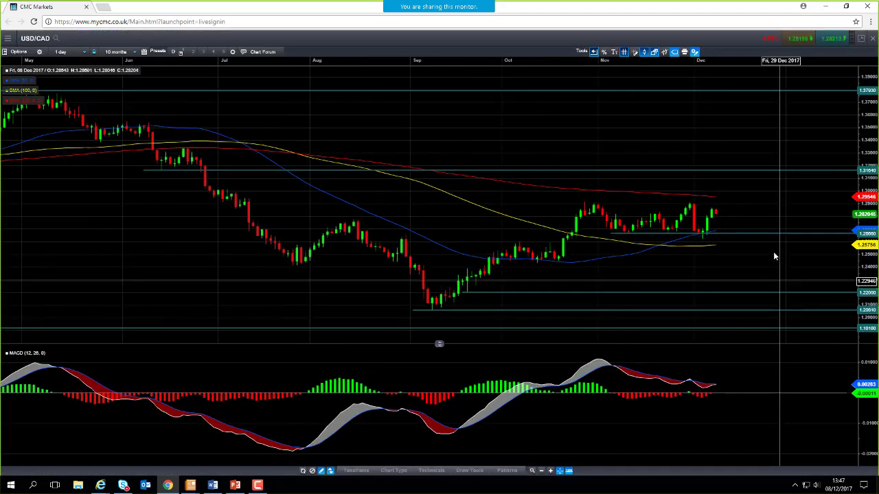
{"action": "left_click", "coordinate": [61, 52]}
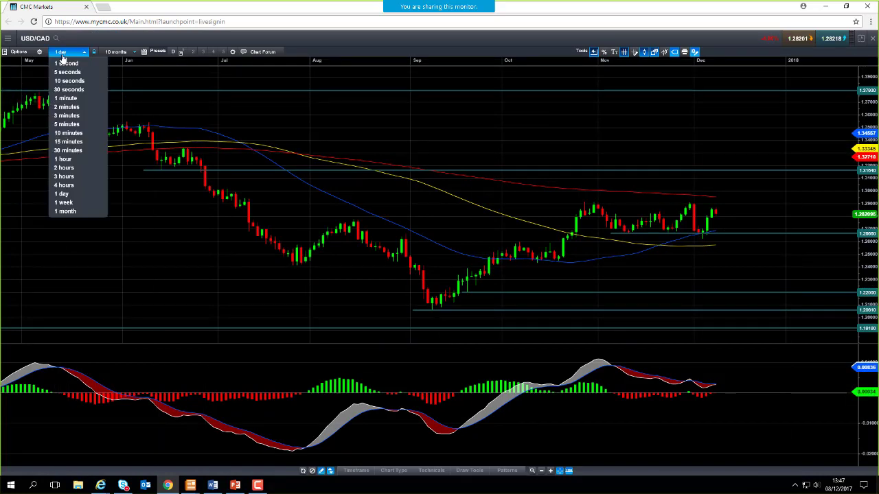
{"action": "left_click", "coordinate": [76, 102]}
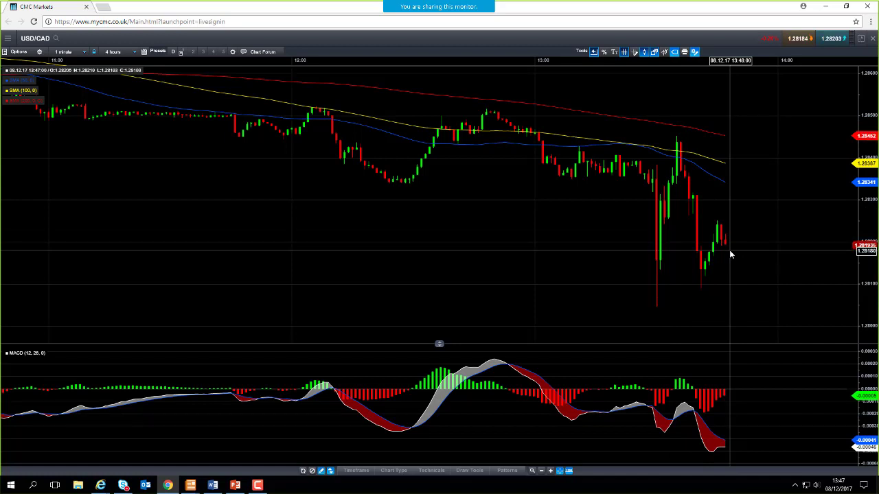
Step: Examine the USD/CAD trend from September to December at a 1-day interval against its moving averages, and close the chart
{"action": "left_click", "coordinate": [69, 52]}
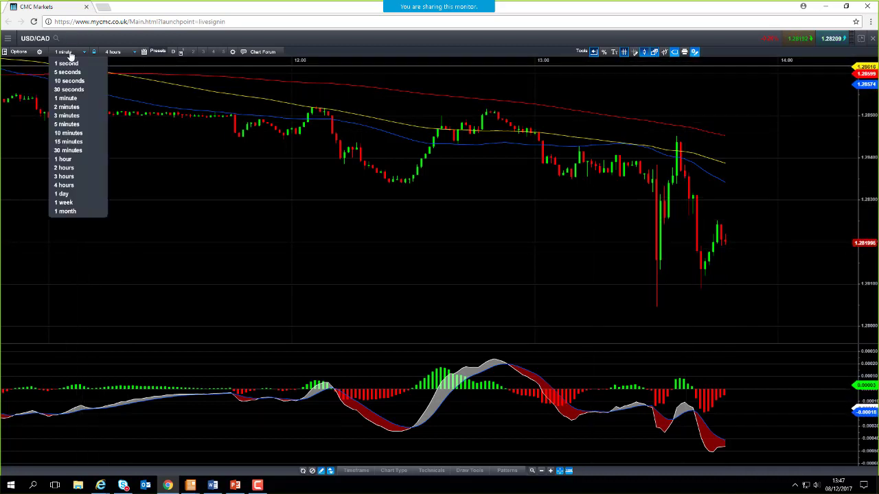
{"action": "left_click", "coordinate": [78, 198]}
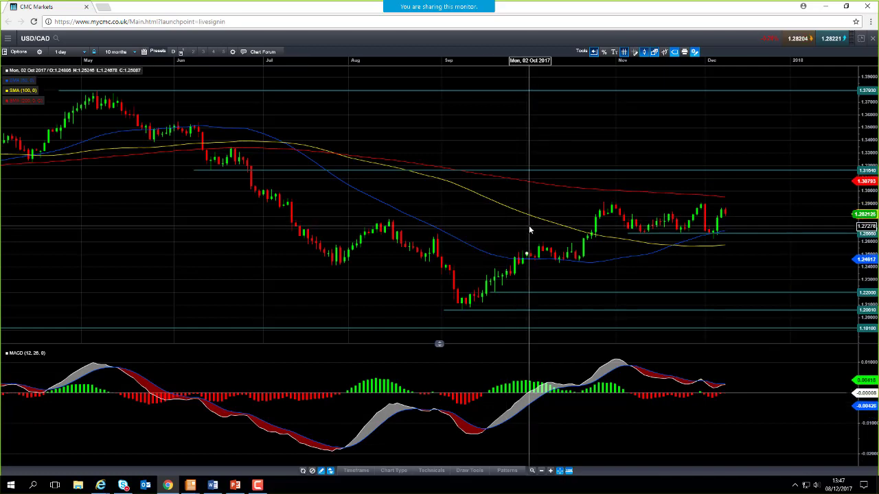
{"action": "scroll", "coordinate": [541, 191], "scroll_direction": "up", "scroll_amount": 1}
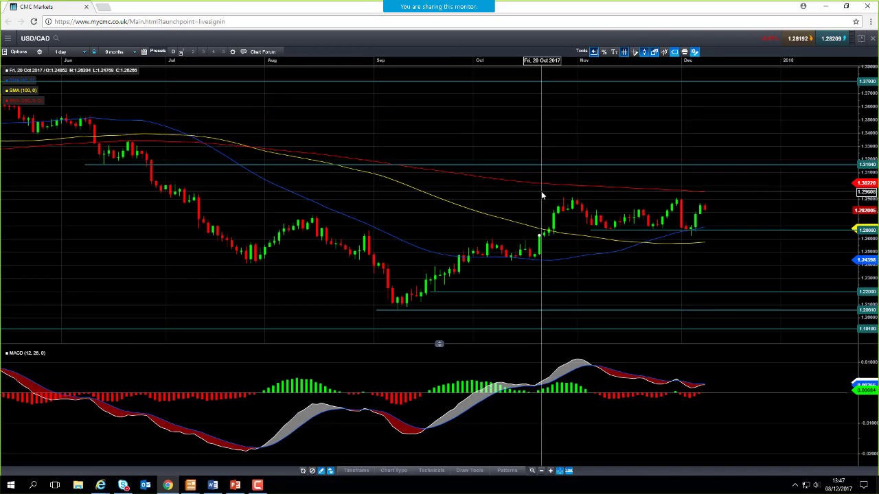
{"action": "scroll", "coordinate": [747, 235], "scroll_direction": "up", "scroll_amount": 1}
{"action": "scroll", "coordinate": [749, 236], "scroll_direction": "up", "scroll_amount": 1}
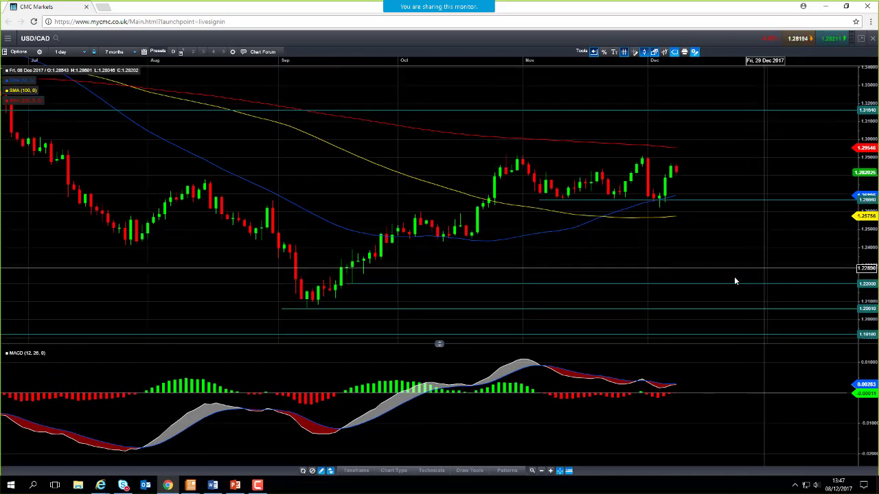
{"action": "scroll", "coordinate": [736, 278], "scroll_direction": "down", "scroll_amount": 1}
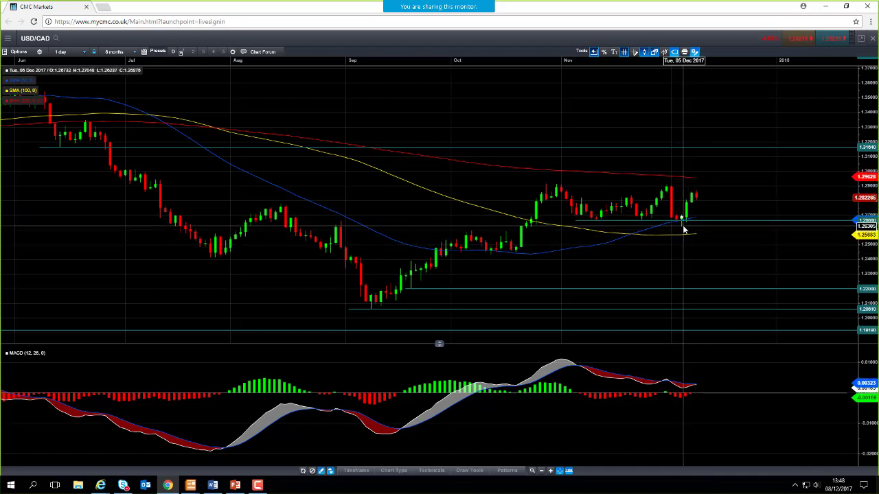
{"action": "mouse_move", "coordinate": [683, 234]}
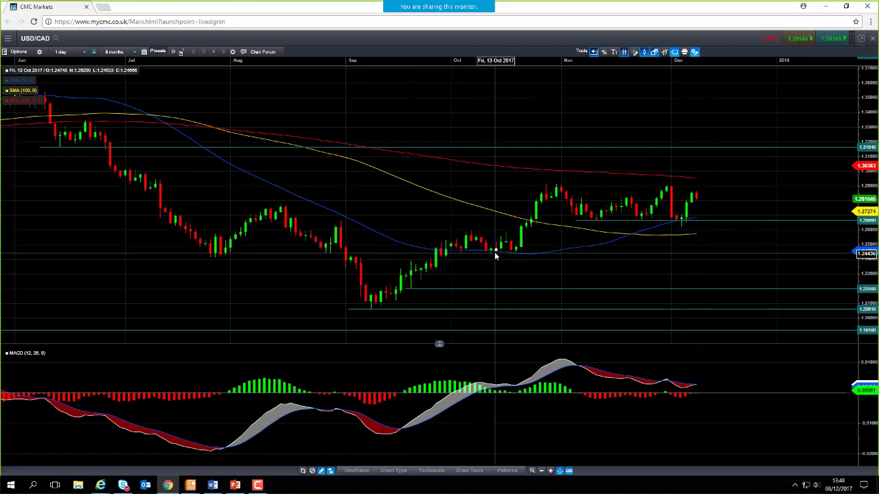
{"action": "mouse_move", "coordinate": [494, 256]}
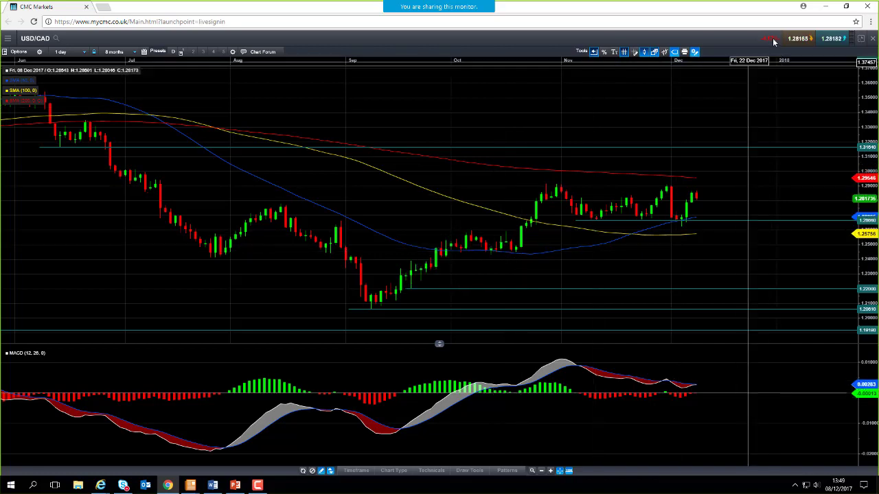
{"action": "left_click", "coordinate": [871, 39]}
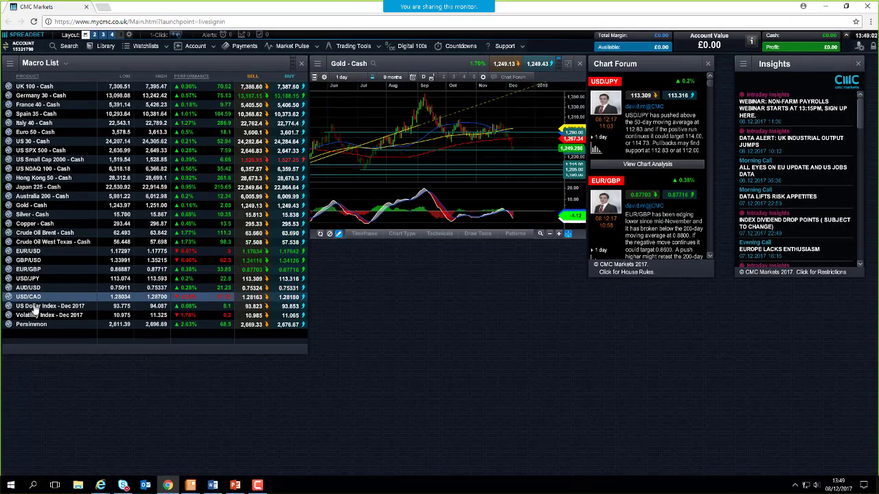
Step: Open the saved USD/JPY chart from the Macro List, enlarged, and view its daily candles
{"action": "left_click", "coordinate": [11, 279]}
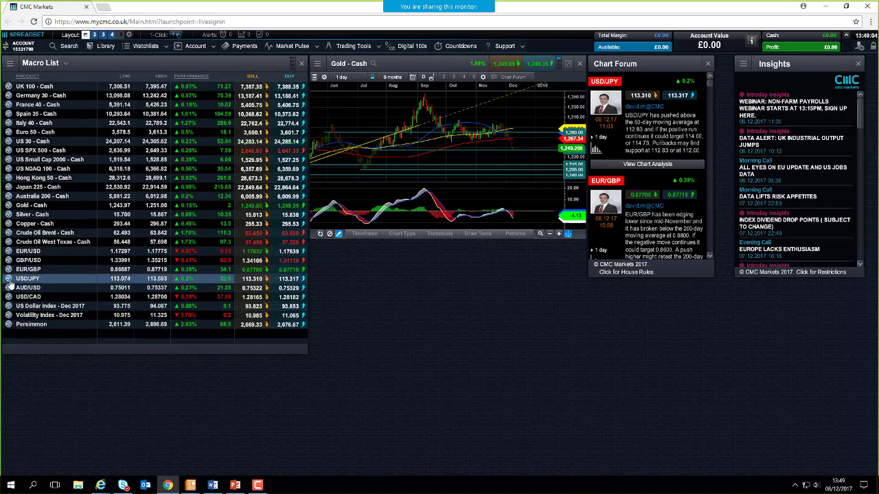
{"action": "right_click", "coordinate": [11, 280]}
{"action": "left_click", "coordinate": [479, 352]}
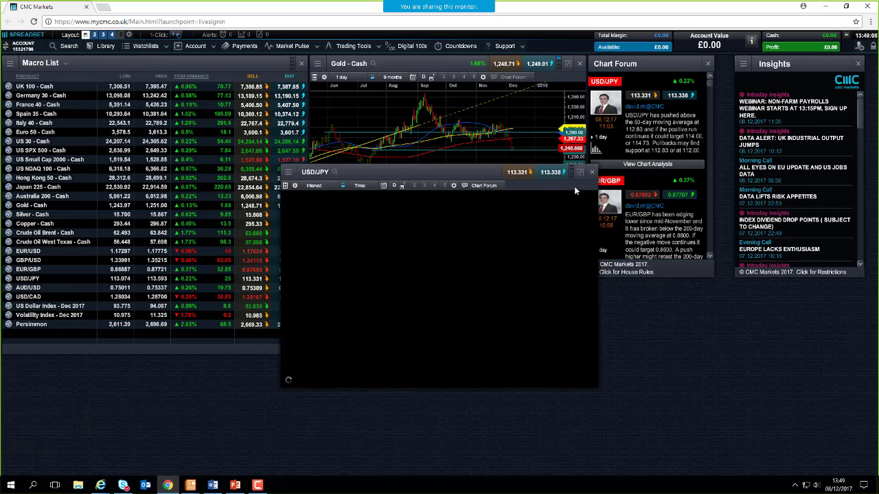
{"action": "left_click", "coordinate": [580, 173]}
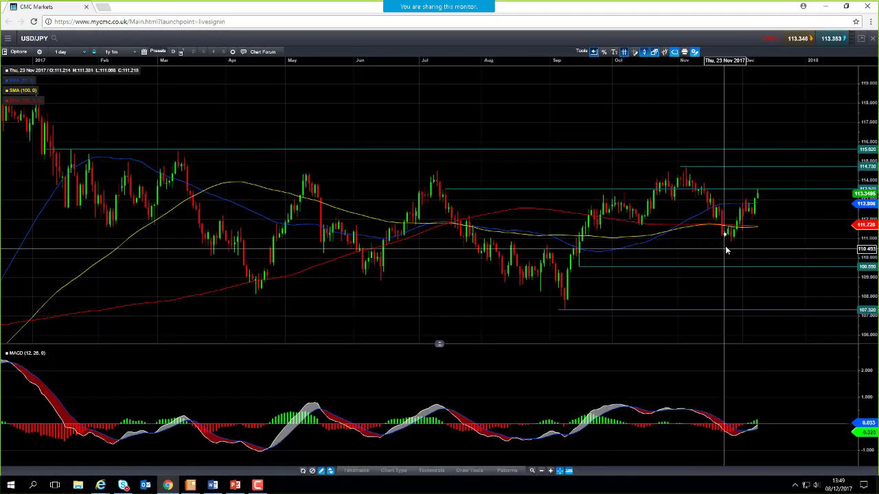
{"action": "scroll", "coordinate": [738, 246], "scroll_direction": "up", "scroll_amount": 1}
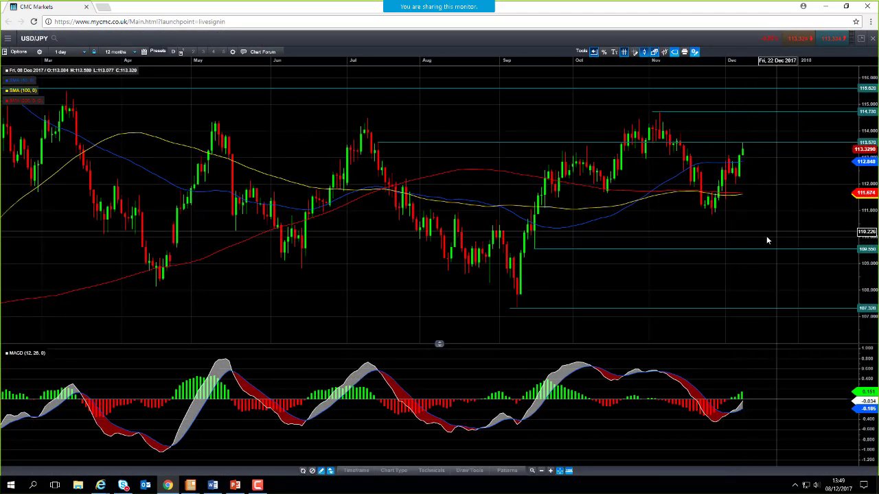
Step: Inspect the USD/JPY swings around the payrolls release at a 1-minute interval
{"action": "left_click", "coordinate": [68, 52]}
{"action": "left_click", "coordinate": [69, 98]}
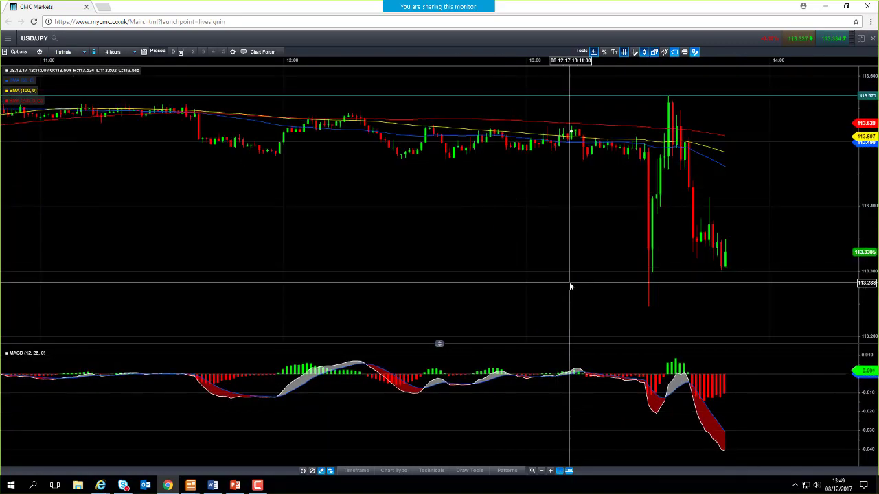
{"action": "mouse_move", "coordinate": [569, 283]}
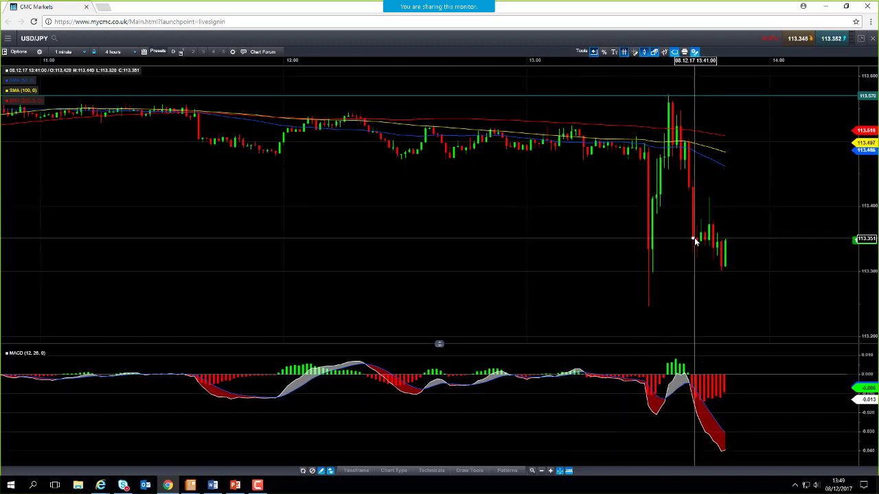
{"action": "mouse_move", "coordinate": [694, 240]}
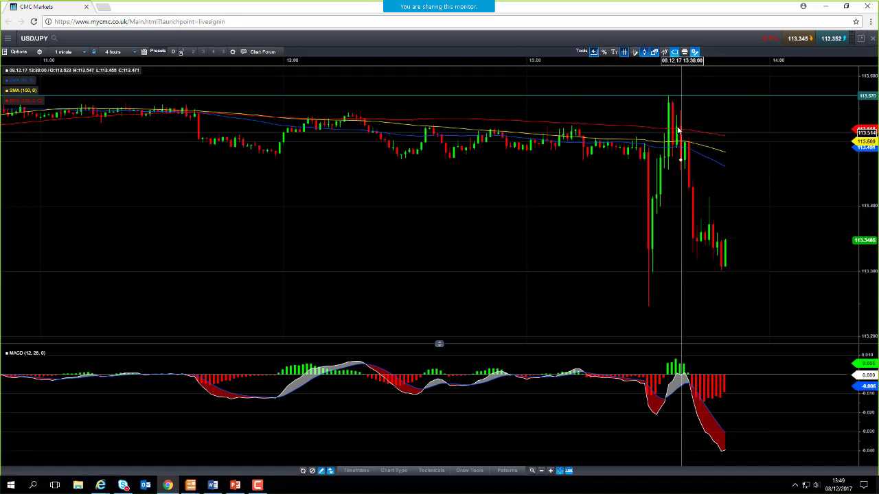
Step: Show USD/JPY at a 1-day interval and examine the MACD and the late November to December candles
{"action": "left_click", "coordinate": [62, 53]}
{"action": "left_click", "coordinate": [62, 194]}
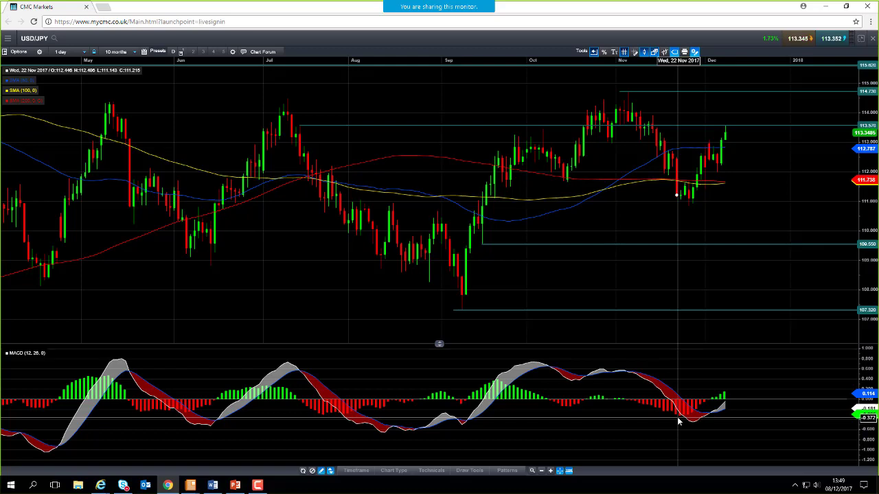
{"action": "mouse_move", "coordinate": [677, 422]}
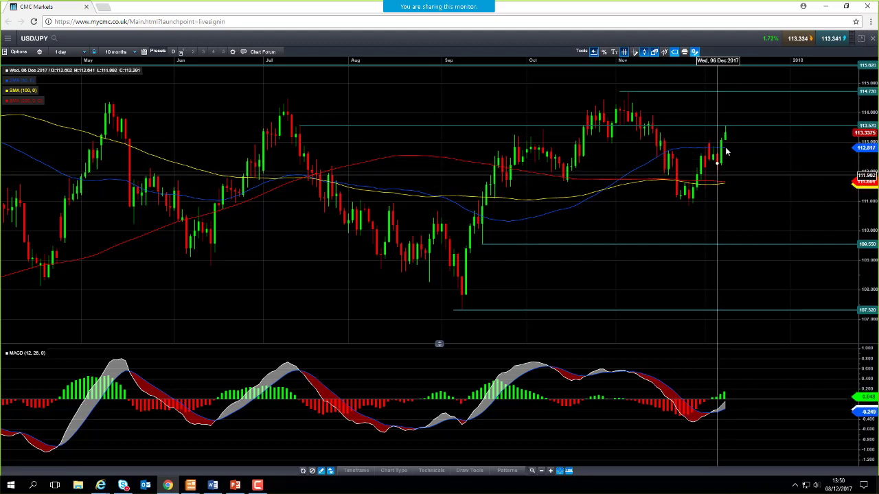
{"action": "left_click", "coordinate": [734, 128]}
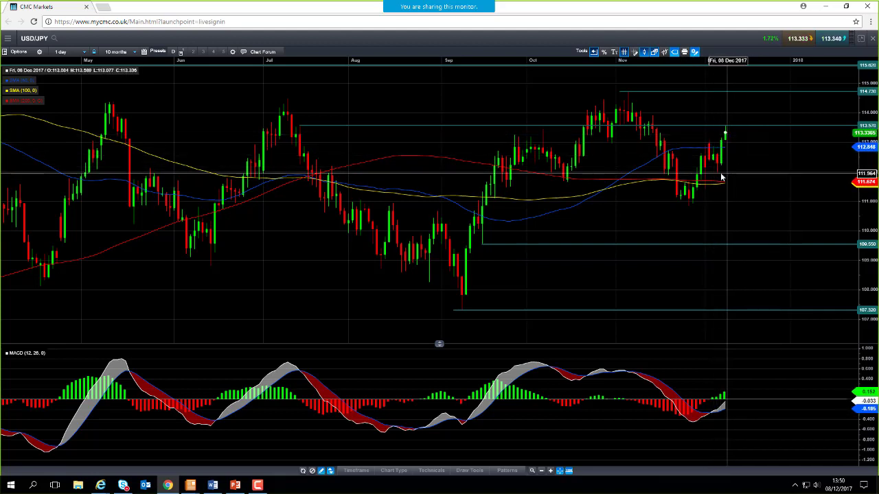
Step: Compare the latest USD/JPY daily candles of 7 and 8 December with the early November high near 114.730, and close the chart
{"action": "left_click", "coordinate": [718, 127]}
{"action": "left_click_drag", "start_coordinate": [718, 127], "coordinate": [717, 125]}
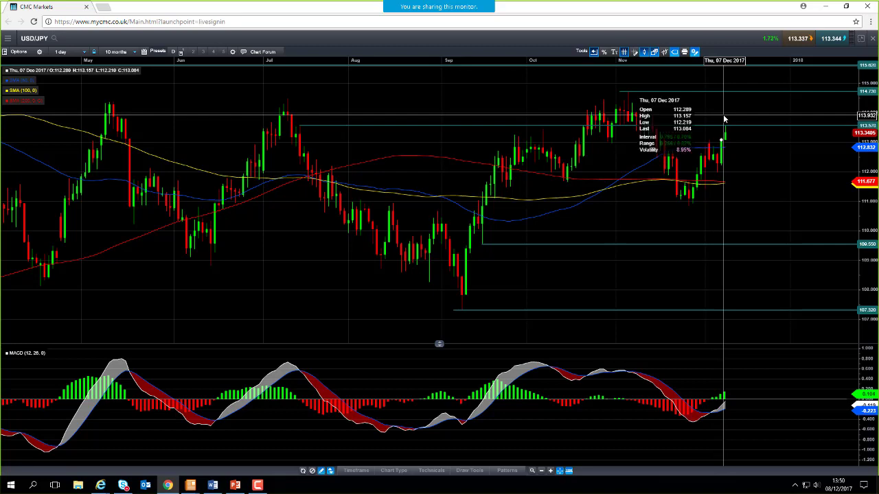
{"action": "left_click", "coordinate": [616, 90]}
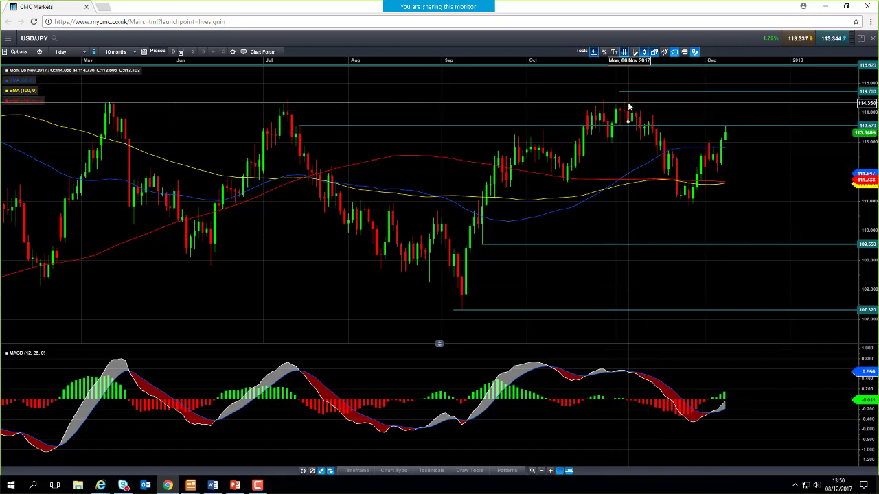
{"action": "mouse_move", "coordinate": [629, 107]}
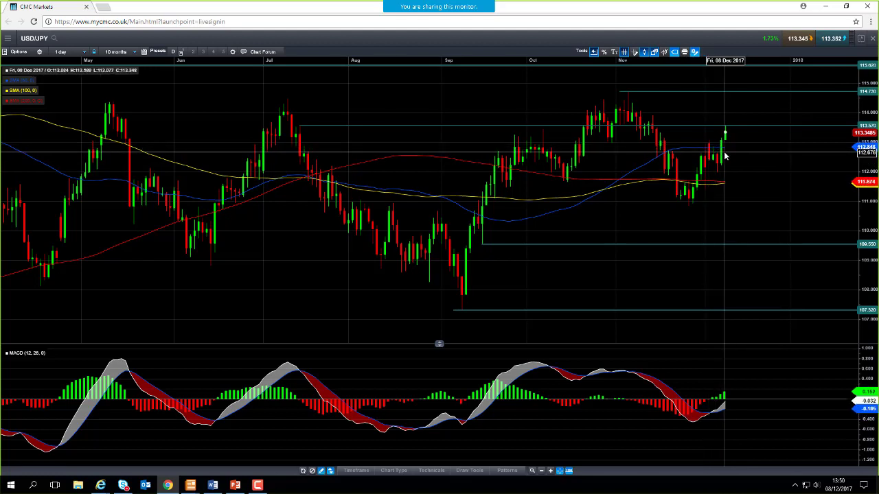
{"action": "mouse_move", "coordinate": [725, 157]}
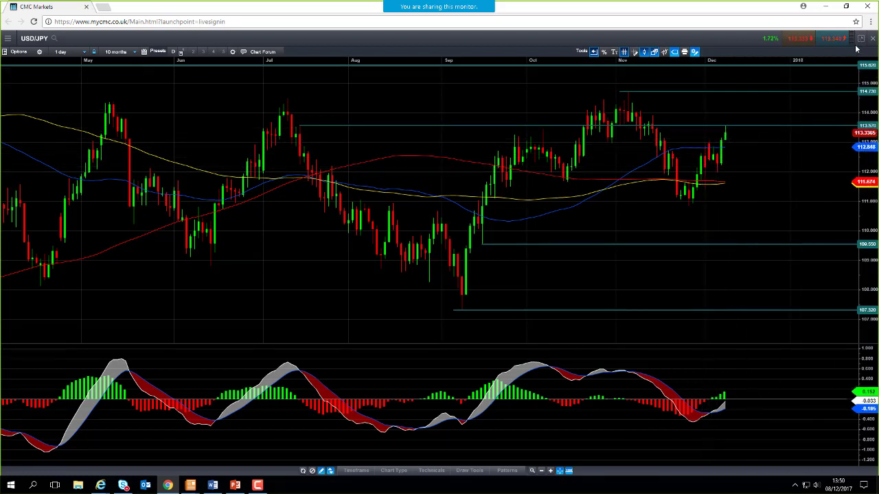
{"action": "key", "text": "Escape"}
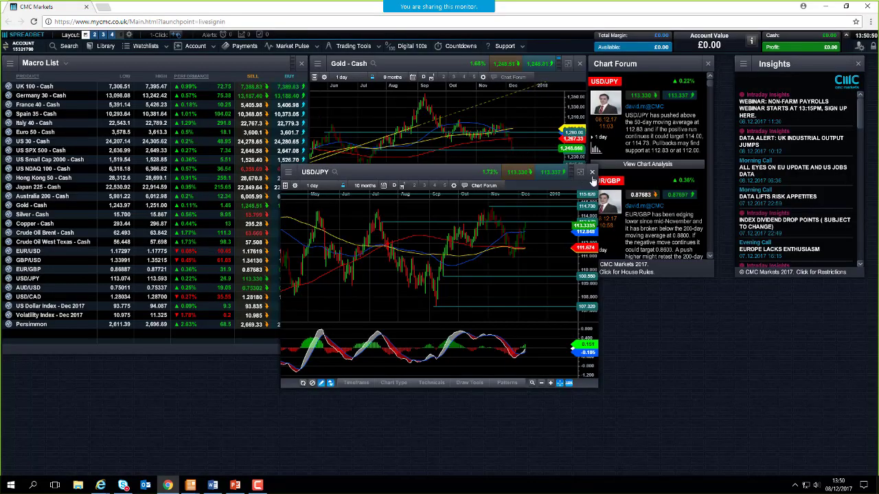
{"action": "left_click", "coordinate": [593, 172]}
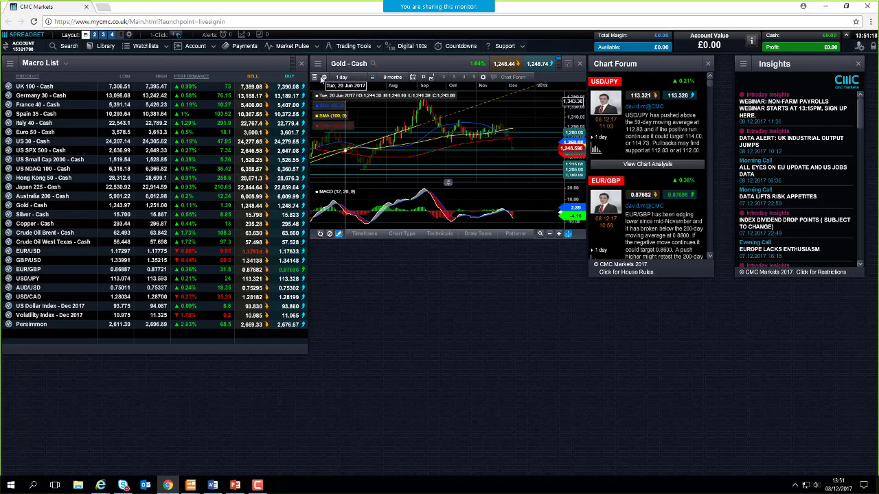
Step: Show the available market news and analysis resources, such as Reuters News, Chart Forum and Market Calendar
{"action": "left_click", "coordinate": [283, 46]}
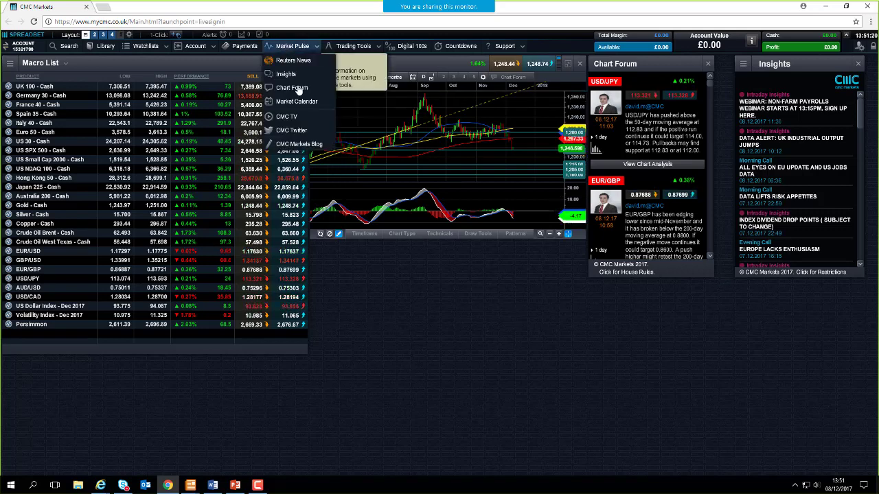